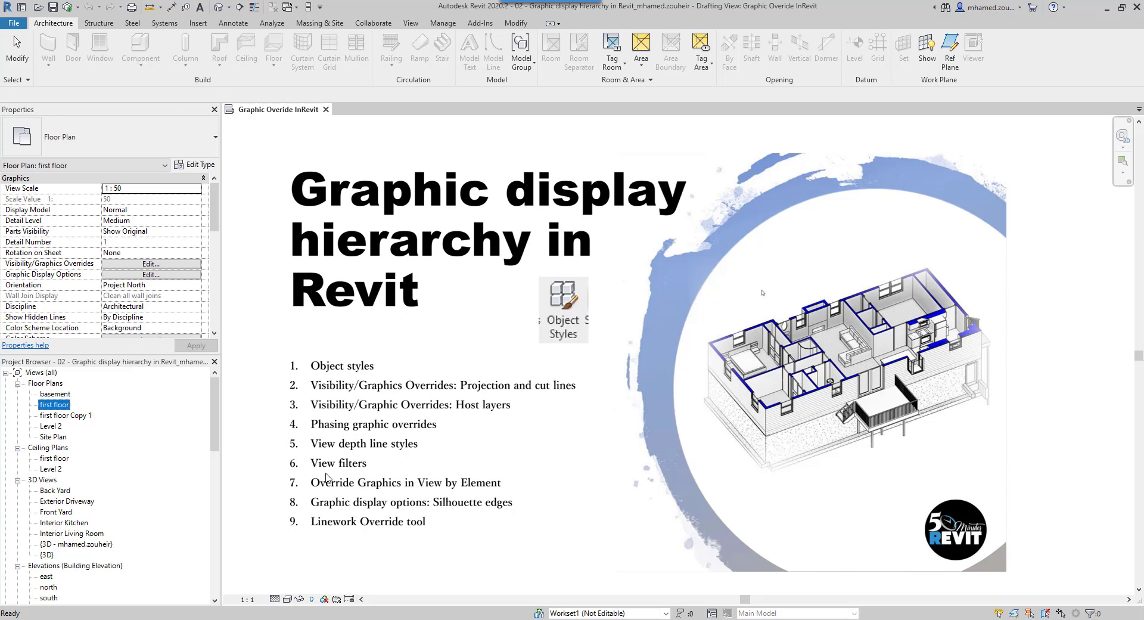
# - Open the first floor plan view
pyautogui.doubleClick(54, 405)
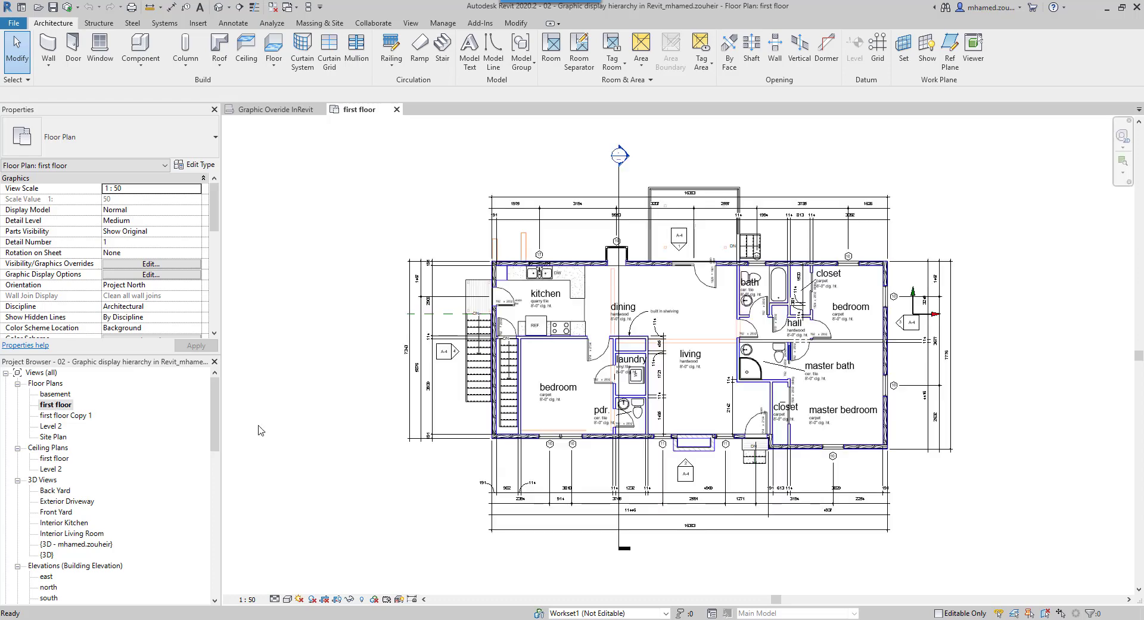
pyautogui.scroll(2, 695, 490)
pyautogui.moveTo(709, 500)
pyautogui.mouseDown(button='middle')
pyautogui.moveTo(695, 490)
pyautogui.moveTo(701, 542)
pyautogui.moveTo(683, 539)
pyautogui.mouseUp(button='middle')
pyautogui.scroll(-2, 655, 494)
pyautogui.moveTo(577, 390); pyautogui.dragTo(619, 478, button='middle')
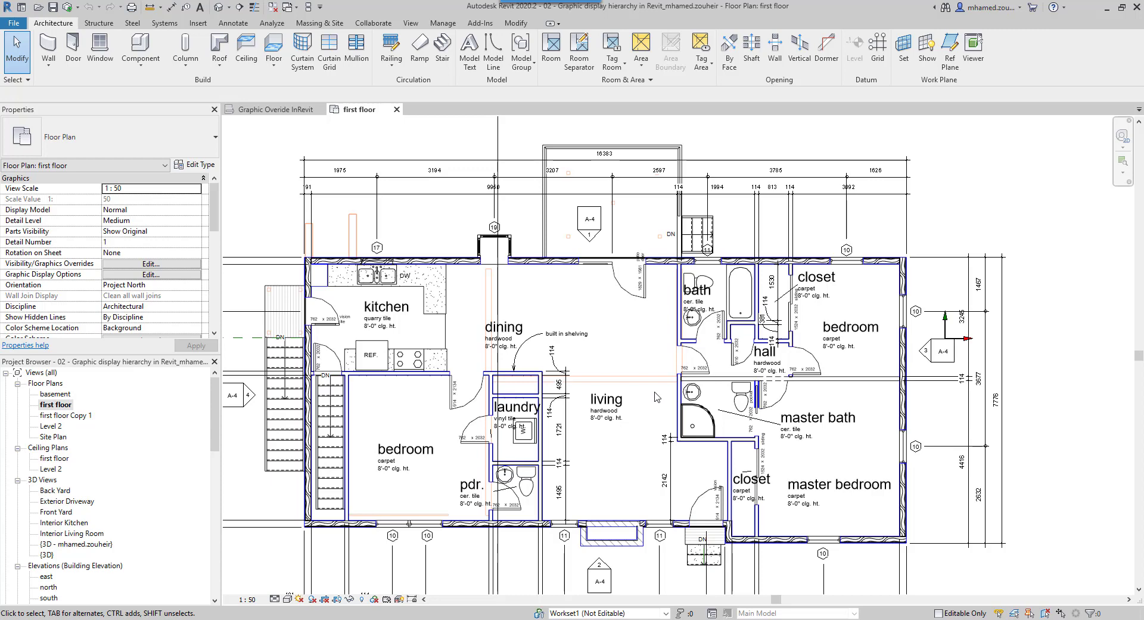
pyautogui.moveTo(621, 435); pyautogui.dragTo(619, 439, button='middle')
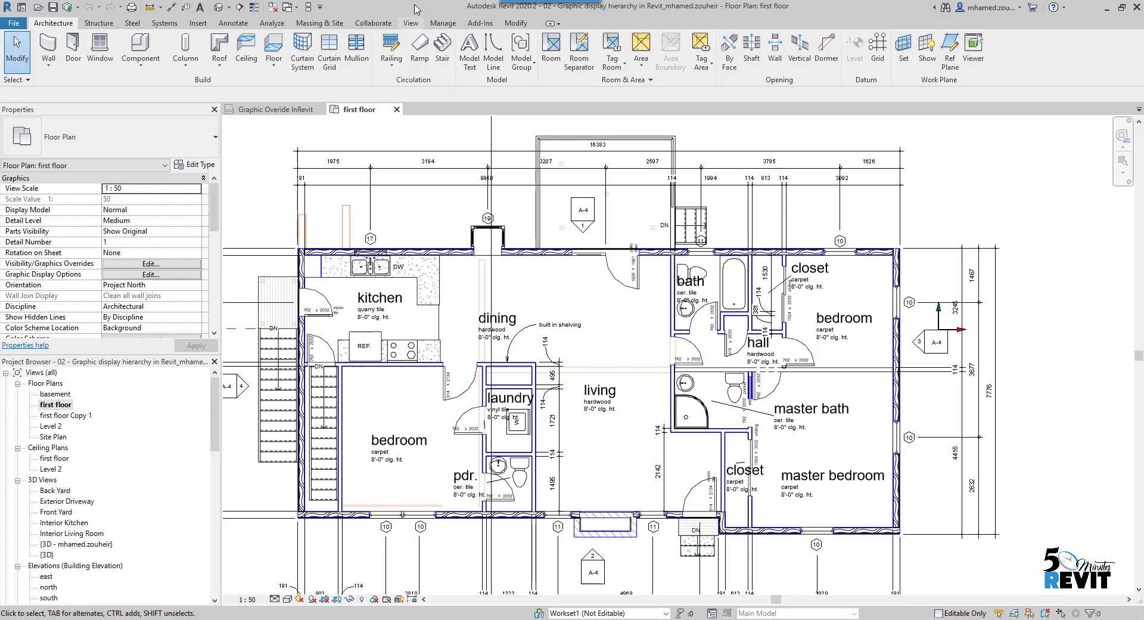
# - Create a rule-based view filter named Wall
pyautogui.click(411, 24)
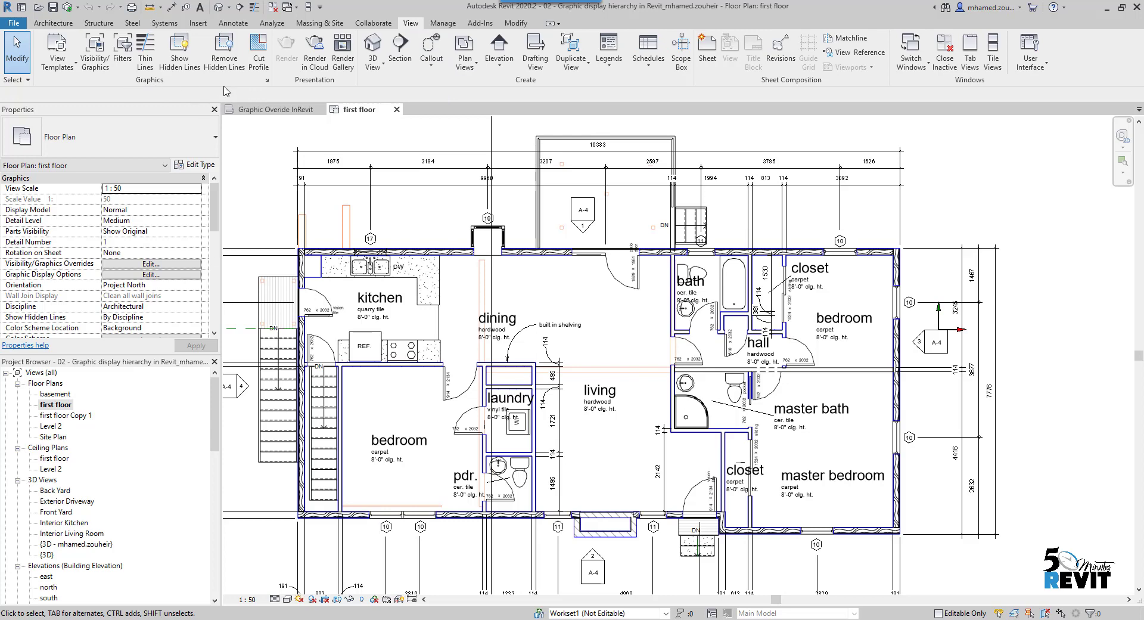
pyautogui.click(120, 48)
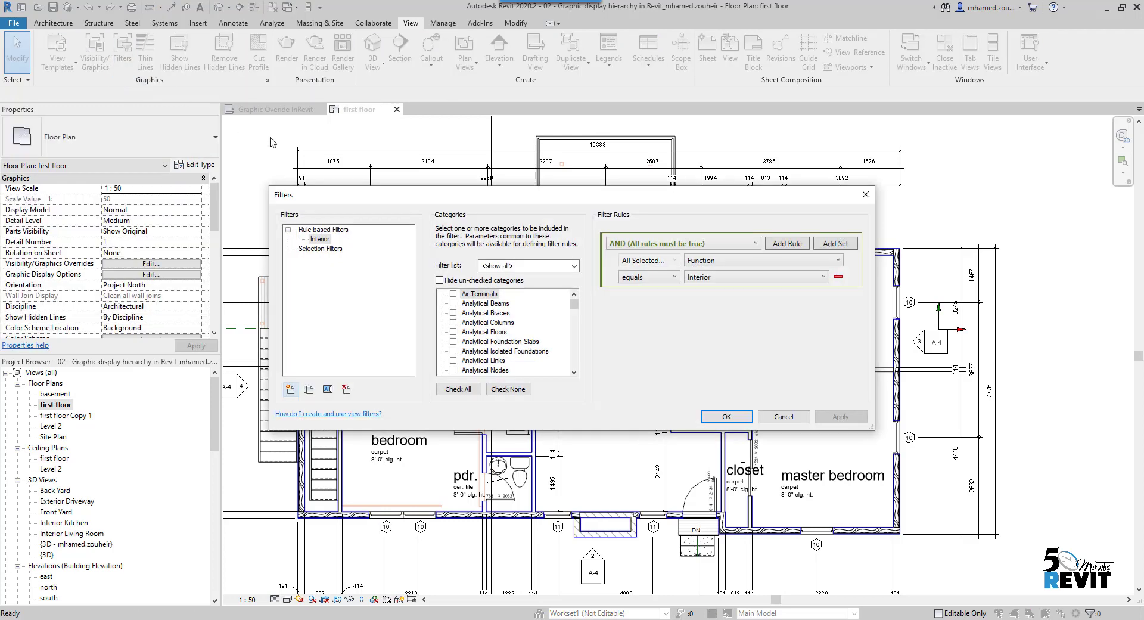
pyautogui.moveTo(392, 196); pyautogui.dragTo(381, 97)
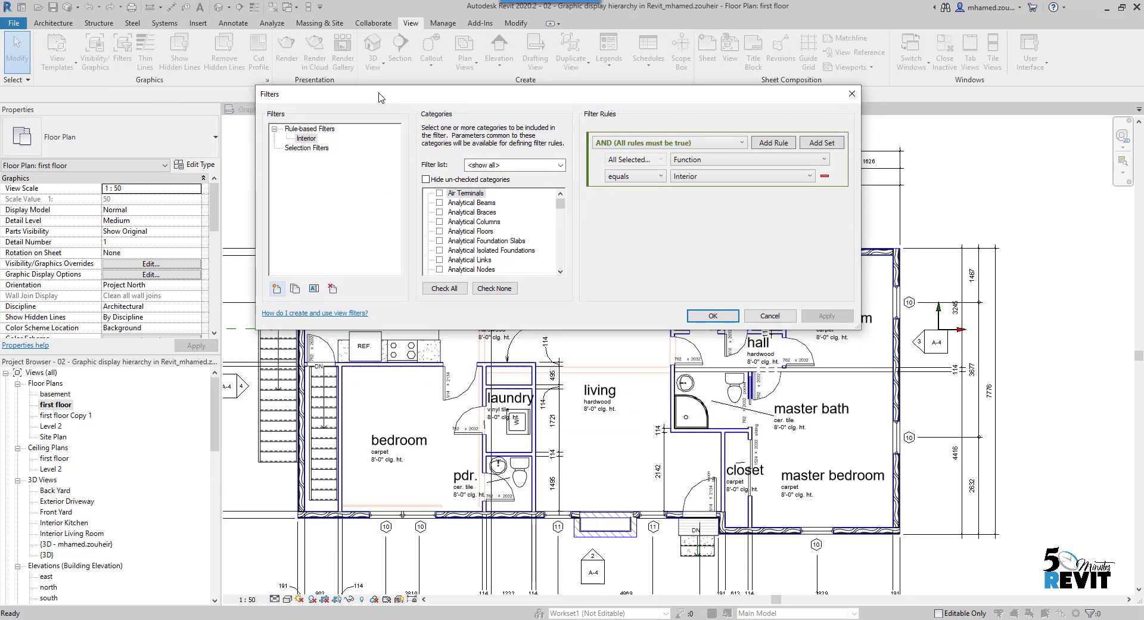
pyautogui.moveTo(474, 103); pyautogui.dragTo(444, 98)
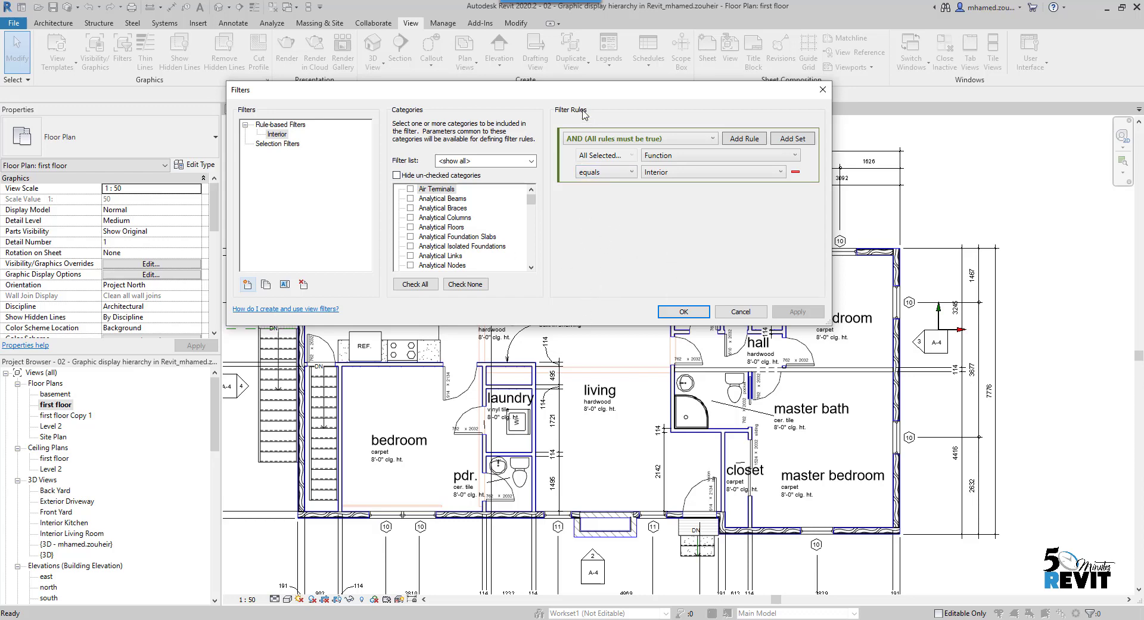
pyautogui.moveTo(463, 93); pyautogui.dragTo(483, 83)
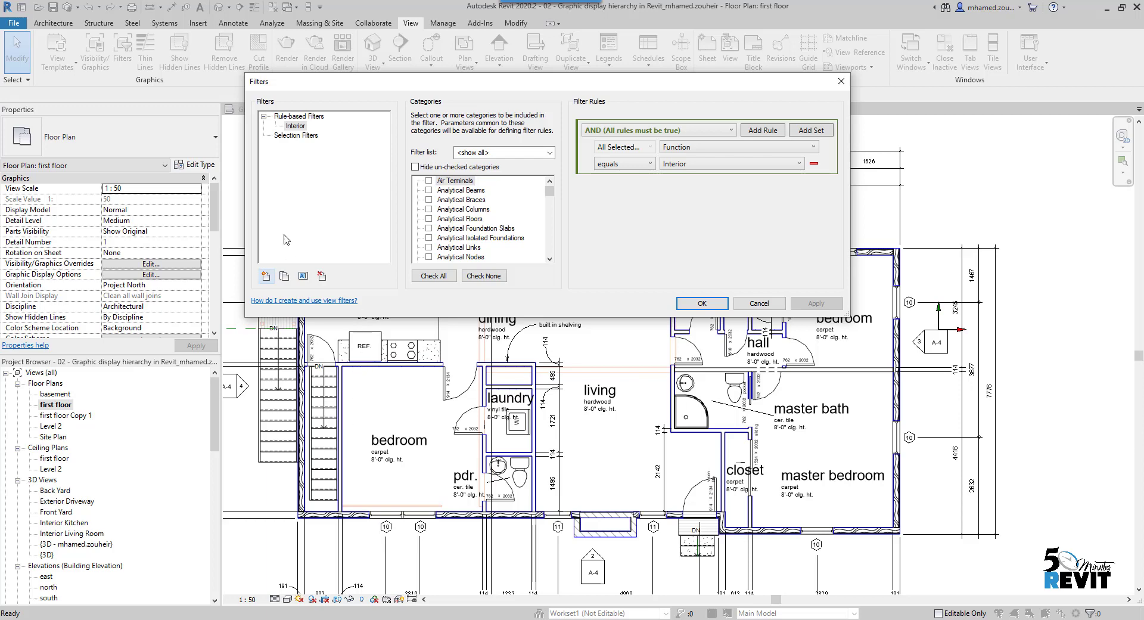
pyautogui.click(266, 276)
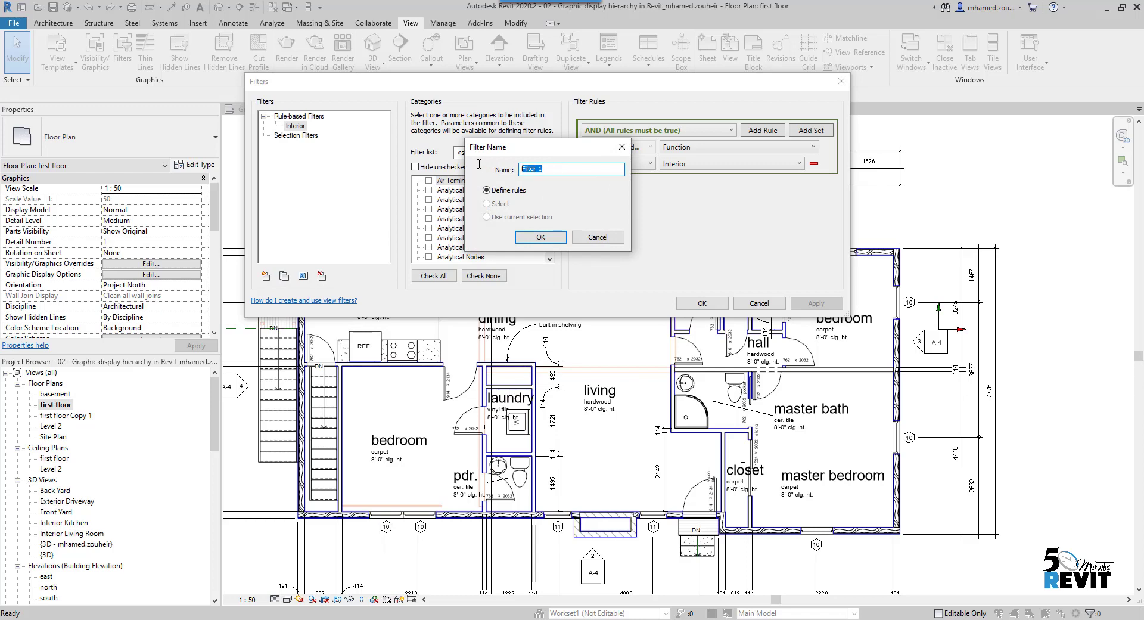
pyautogui.write('Wall')
pyautogui.click(553, 237)
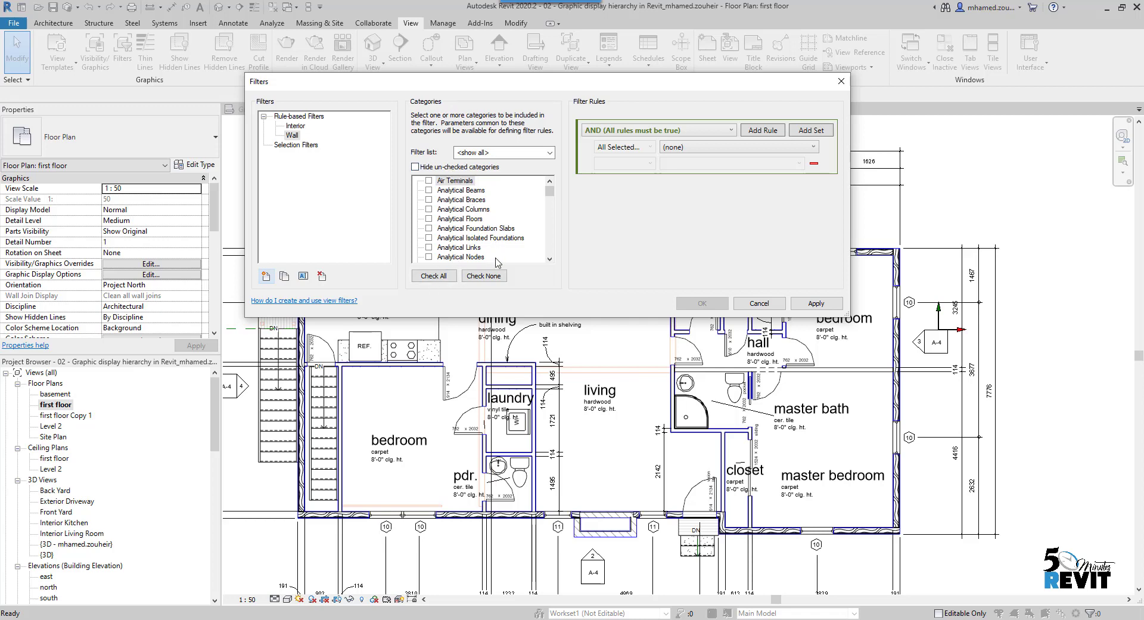
# - Limit the Wall filter's category list to the Architecture discipline only
pyautogui.click(512, 153)
pyautogui.click(459, 174)
pyautogui.click(458, 184)
pyautogui.click(458, 193)
pyautogui.click(459, 203)
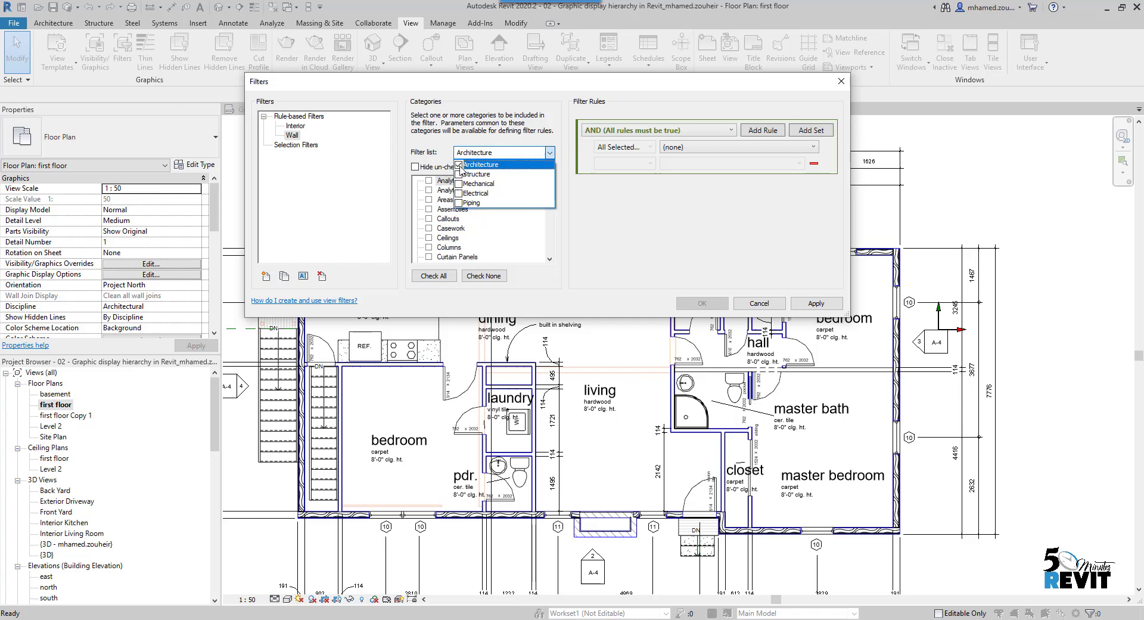
pyautogui.click(436, 151)
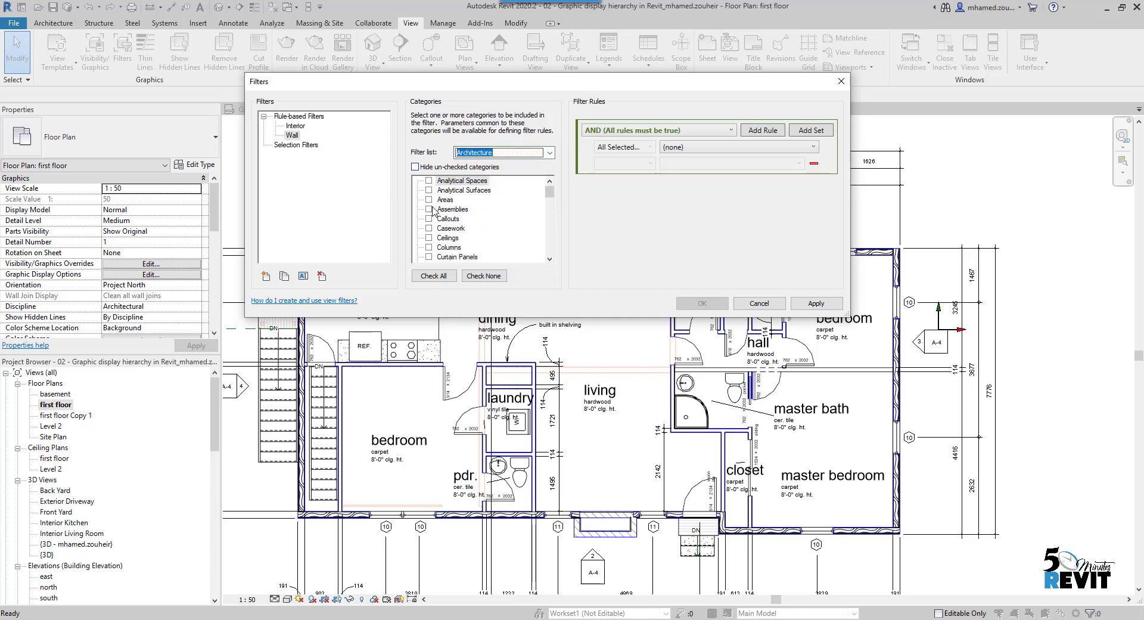
# - Assign the Walls category to the Wall filter without defining any rule, and save the filter
pyautogui.moveTo(550, 192); pyautogui.dragTo(546, 243)
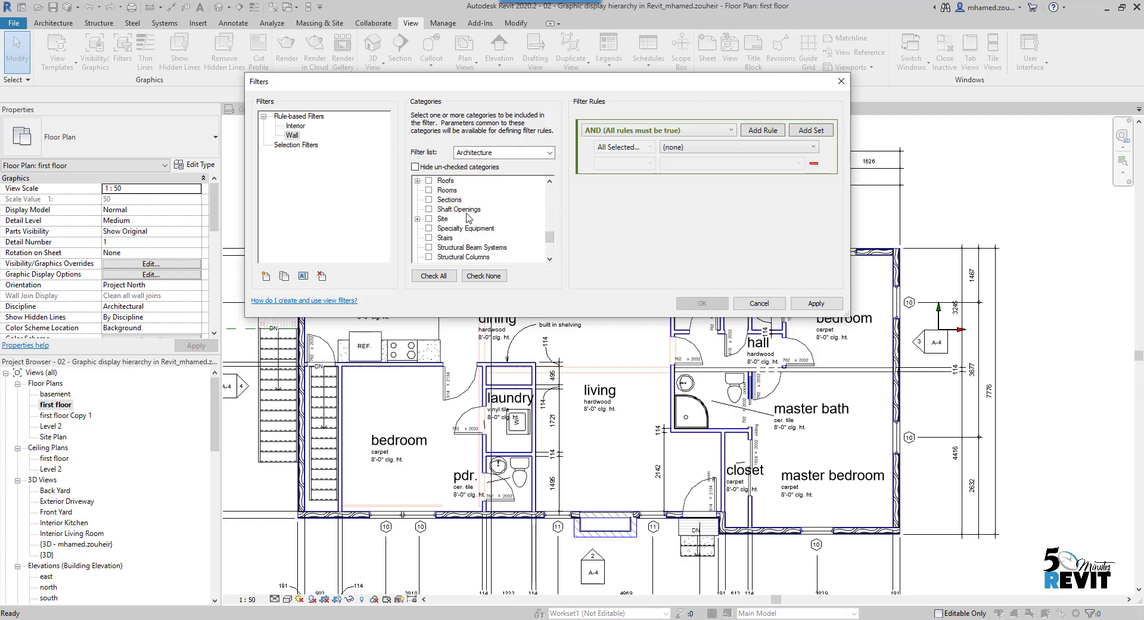
pyautogui.click(465, 231)
pyautogui.scroll(-3, 464, 237)
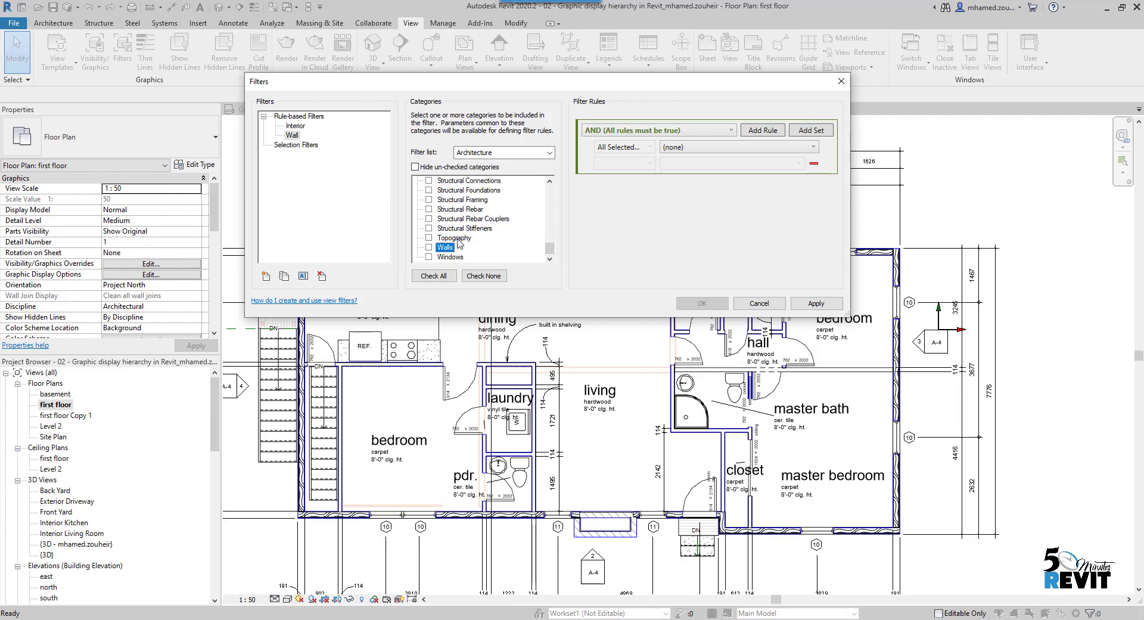
pyautogui.click(429, 247)
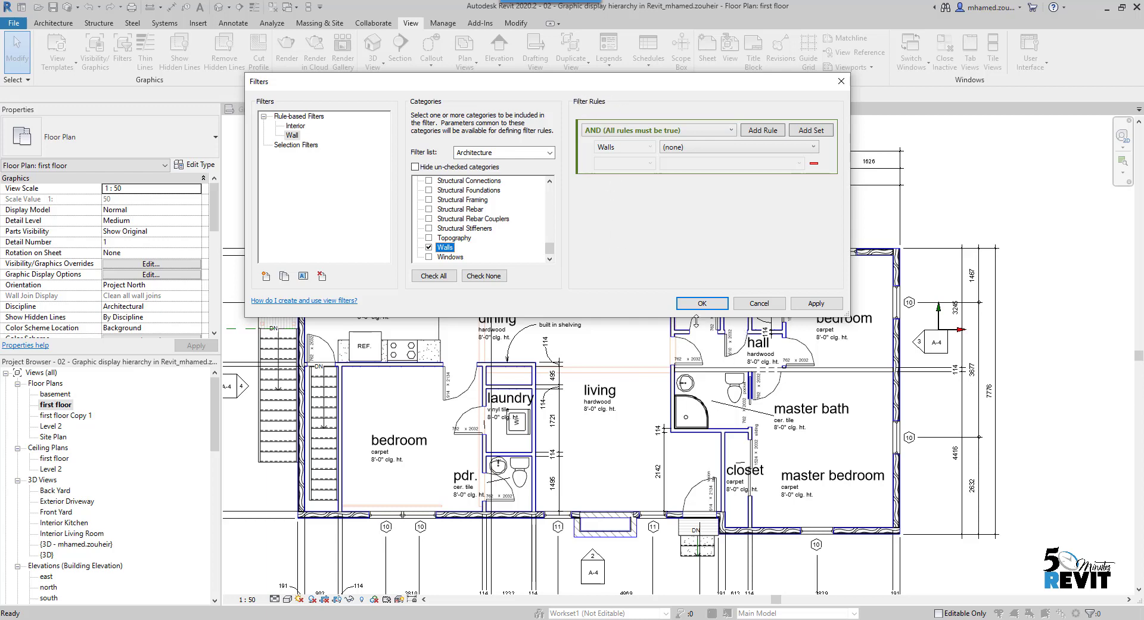
pyautogui.click(702, 303)
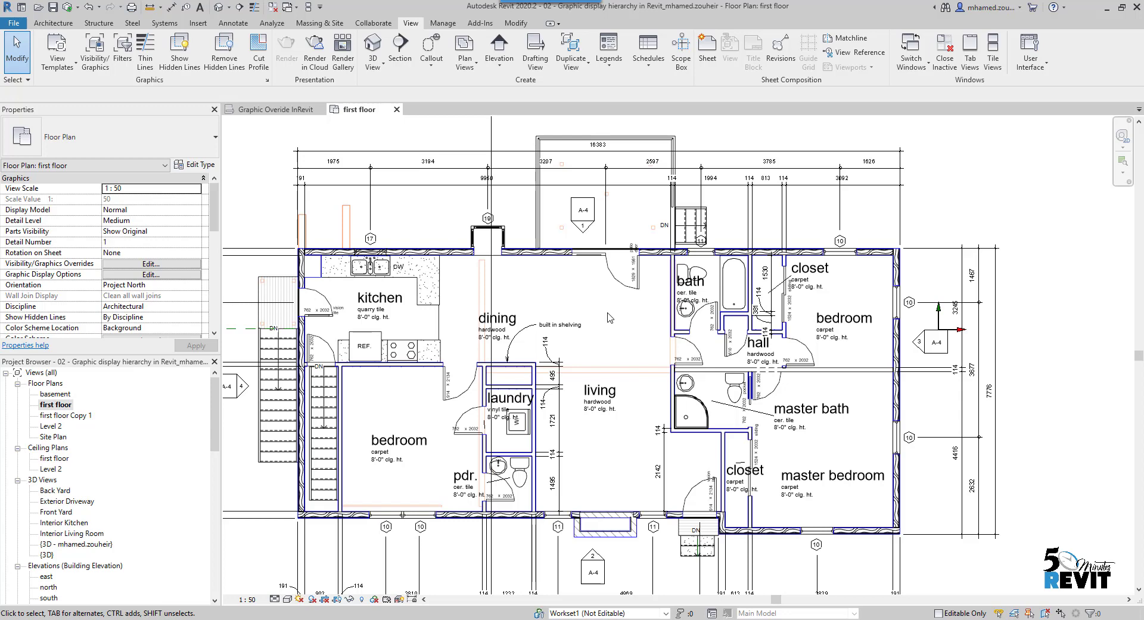
# - Add the Wall filter to the first floor plan's visibility/graphic overrides
pyautogui.press('v')
pyautogui.press('v')
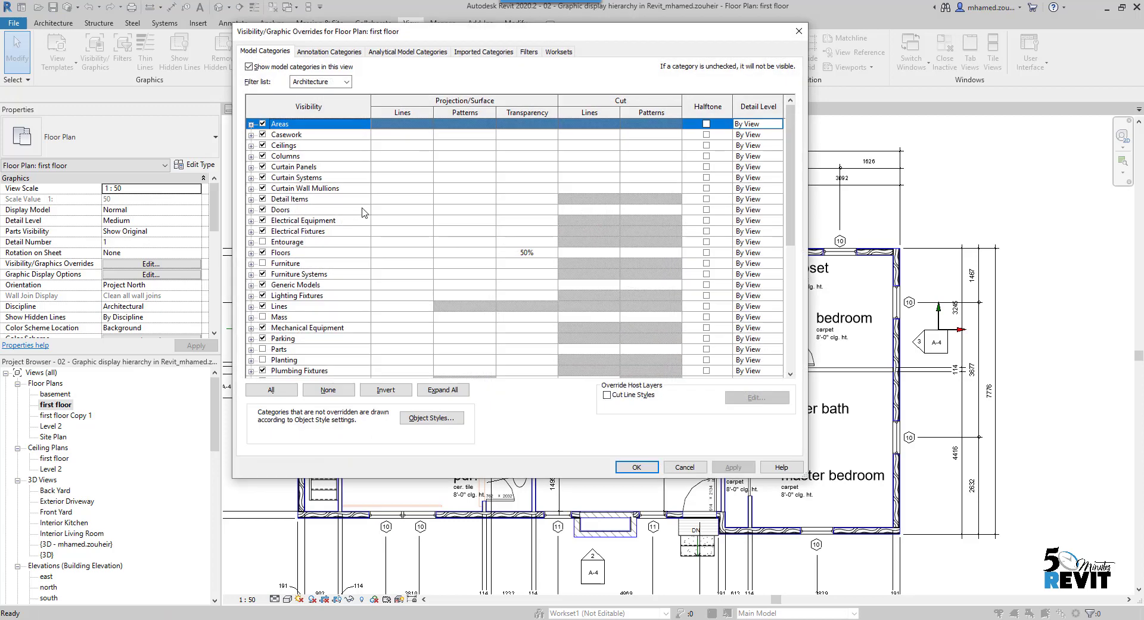
pyautogui.click(357, 233)
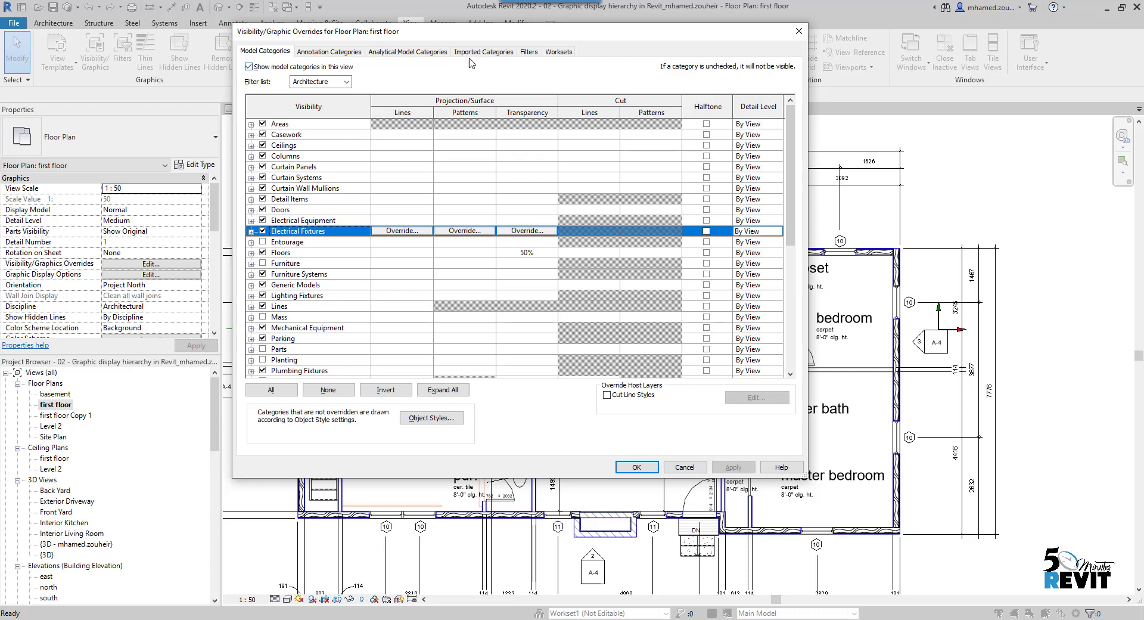
pyautogui.click(528, 52)
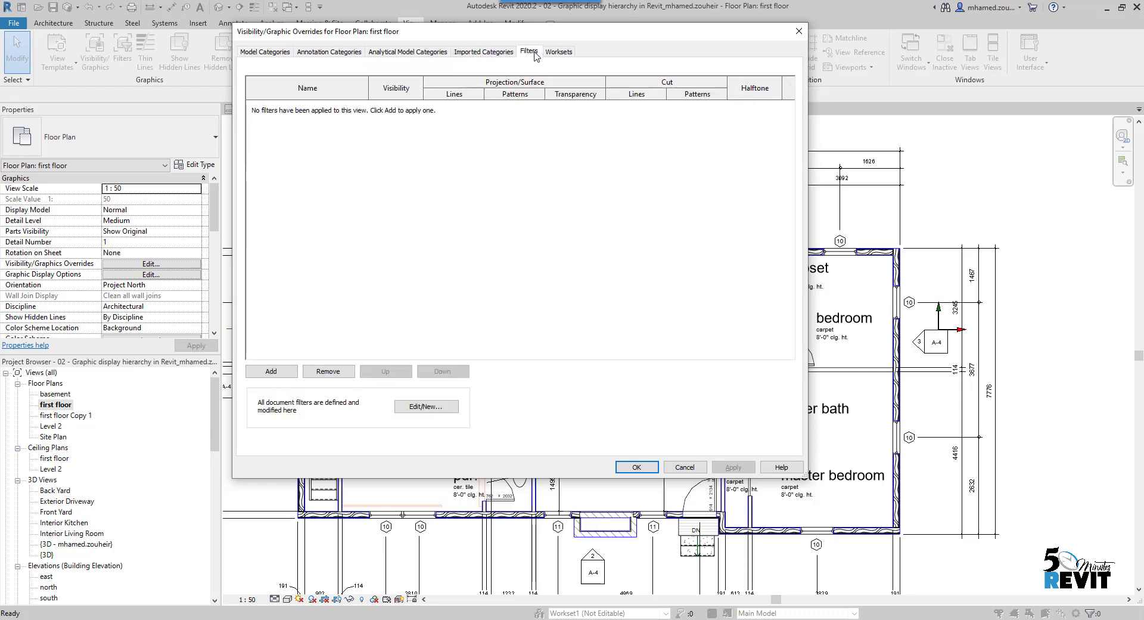
pyautogui.click(279, 374)
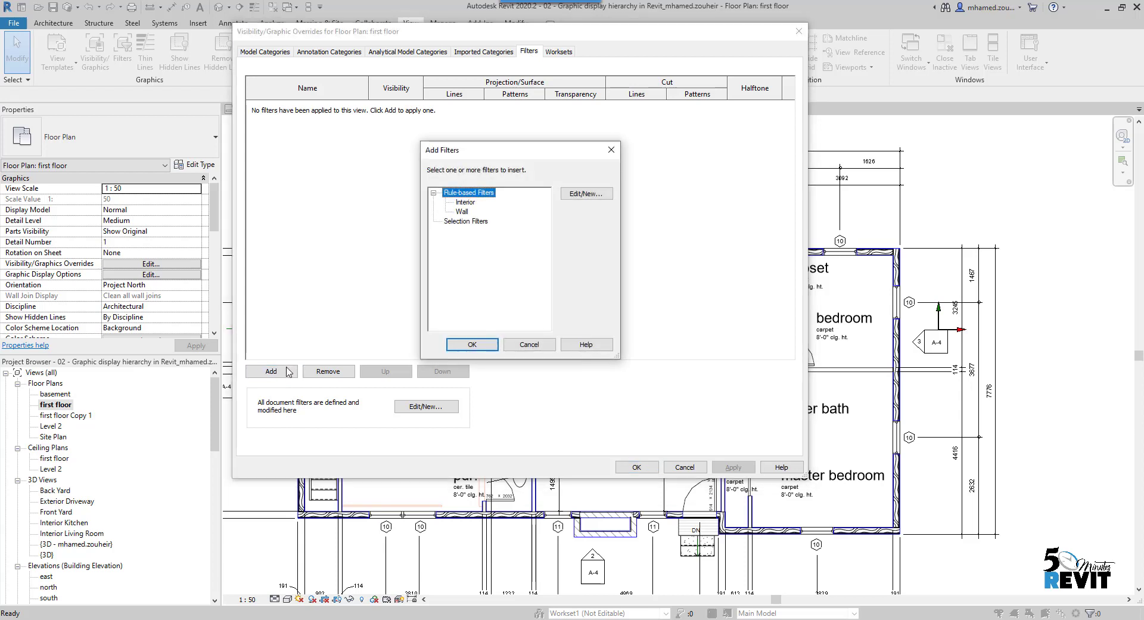
pyautogui.click(463, 212)
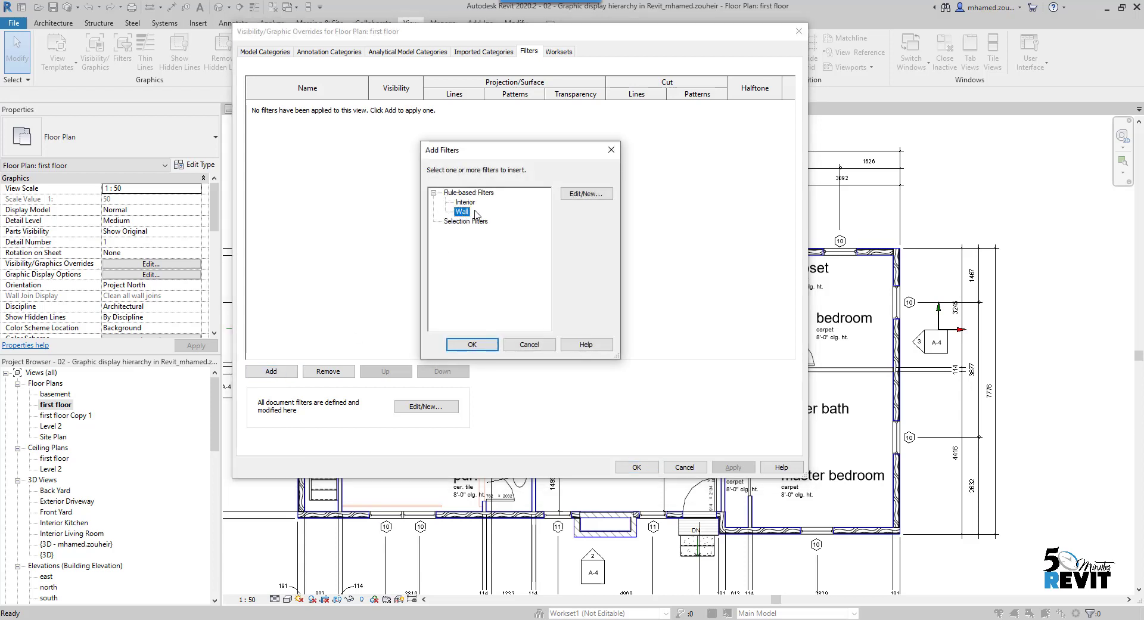
pyautogui.click(477, 345)
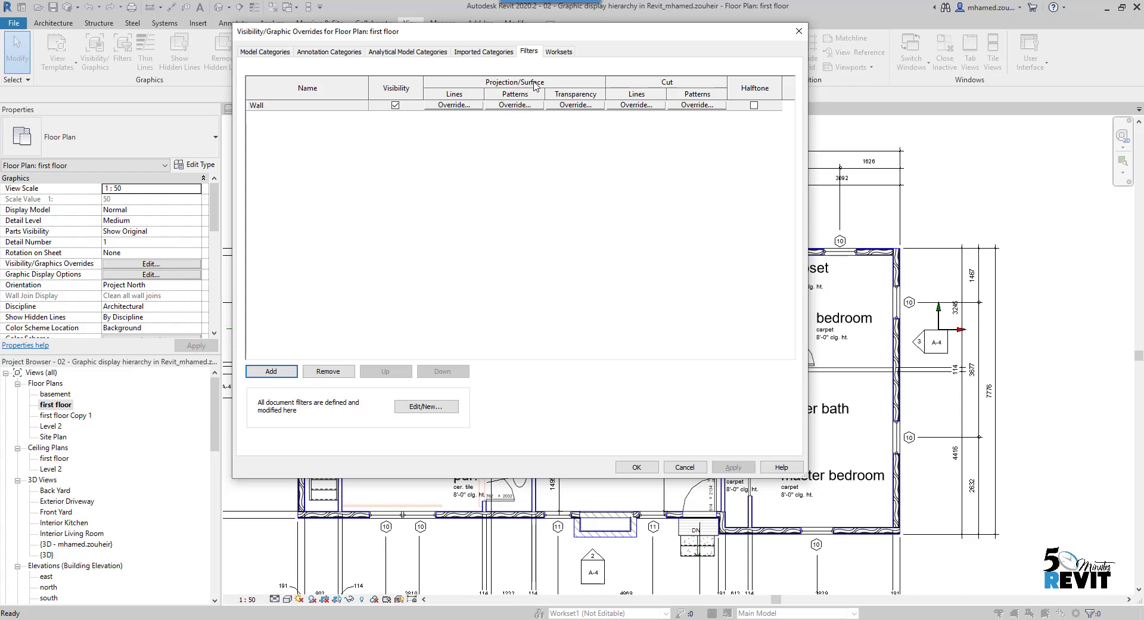
# - Override the Wall filter's projection line colour with red and its cut line colour with magenta
pyautogui.click(466, 106)
pyautogui.click(498, 253)
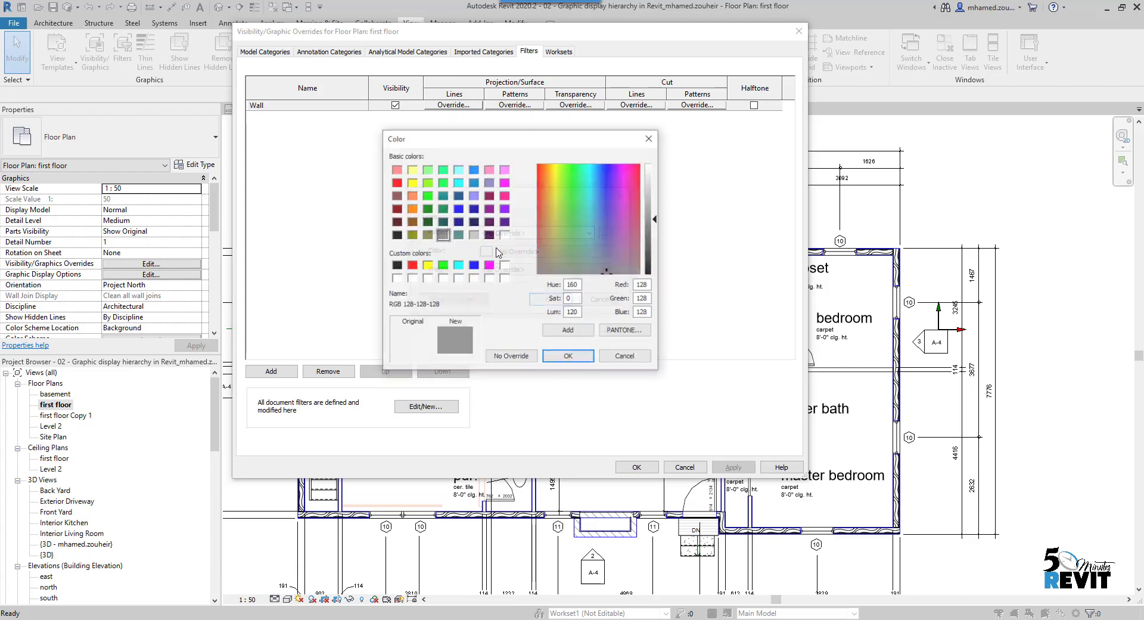
pyautogui.click(411, 264)
pyautogui.click(557, 359)
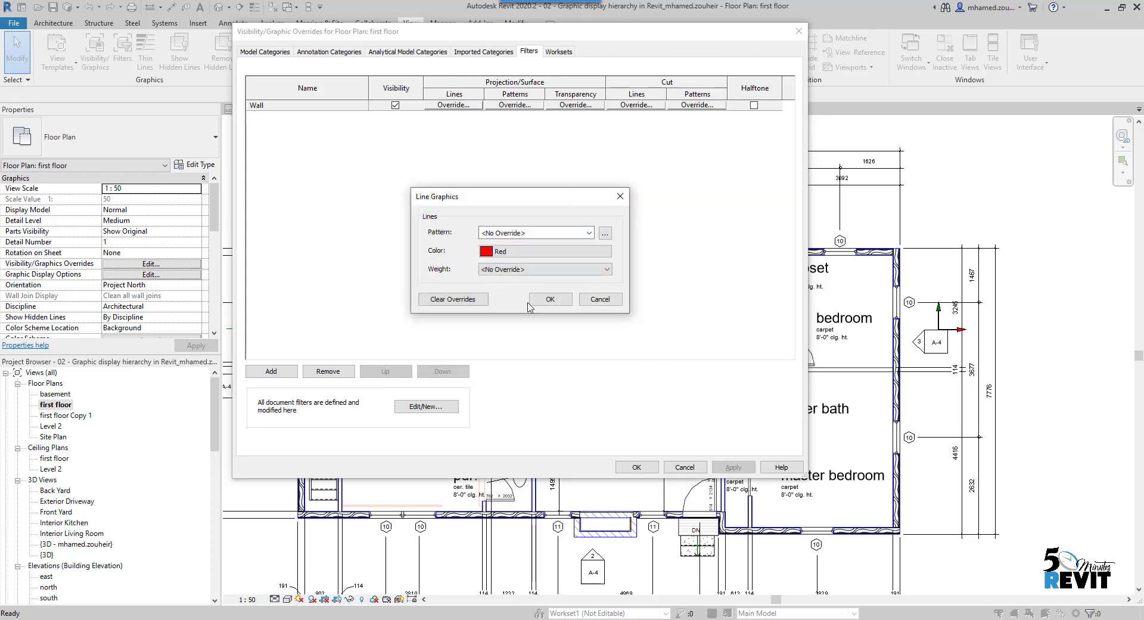
pyautogui.click(550, 300)
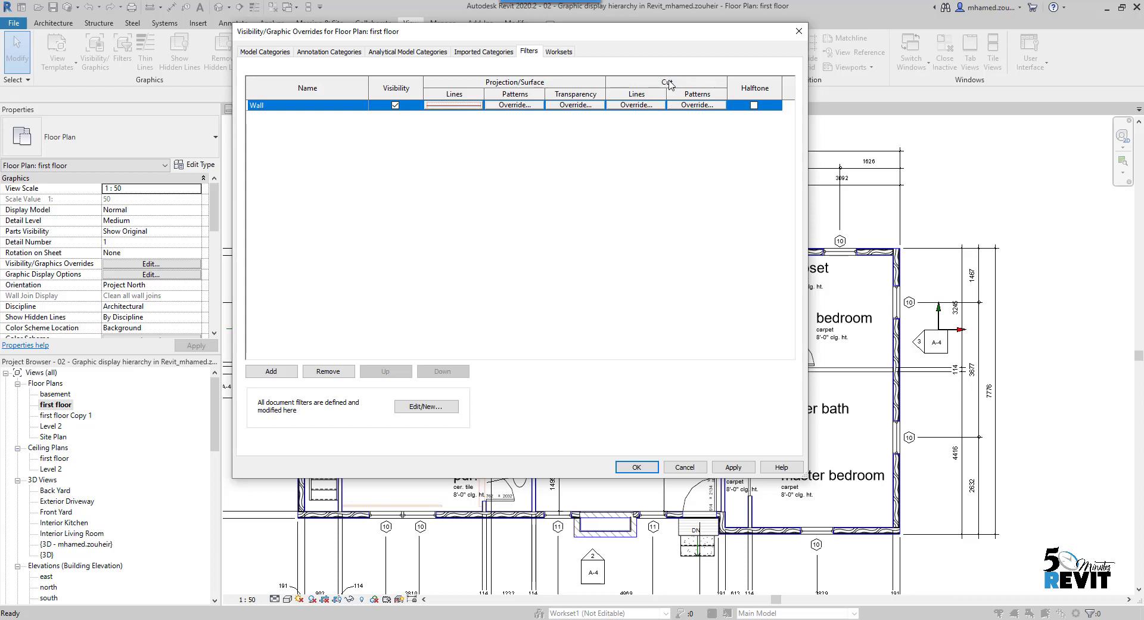
pyautogui.click(643, 107)
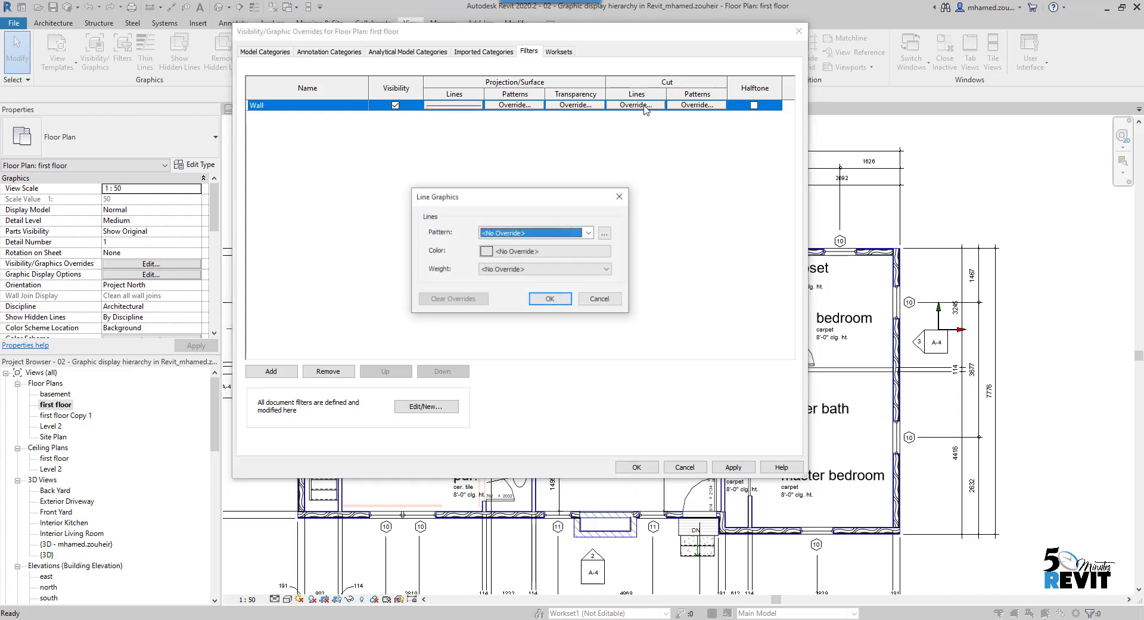
pyautogui.click(517, 251)
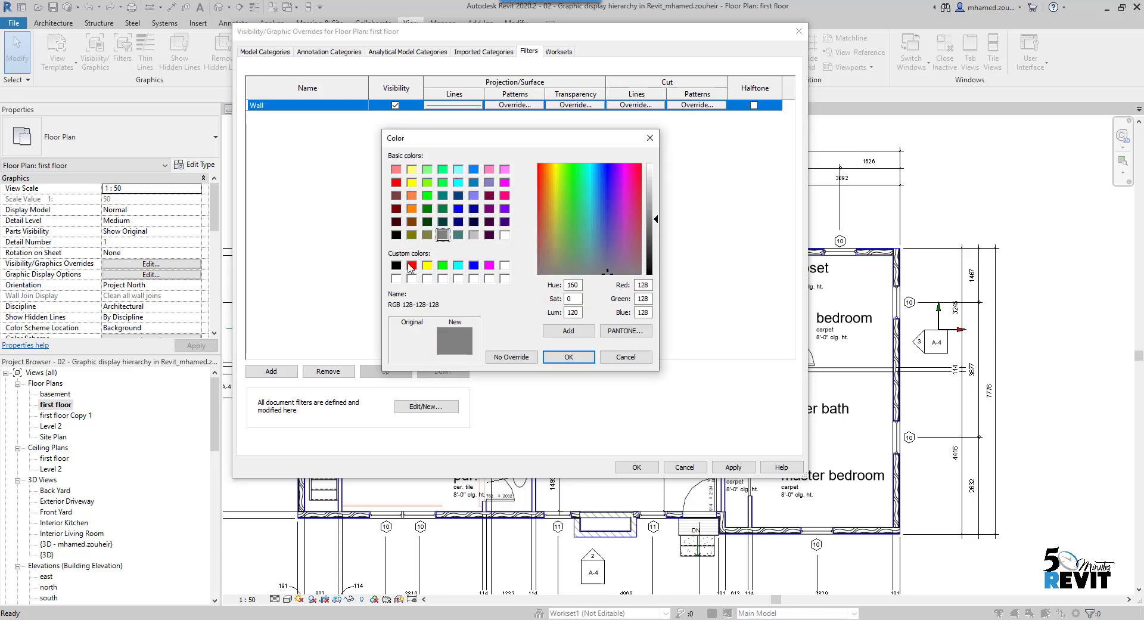
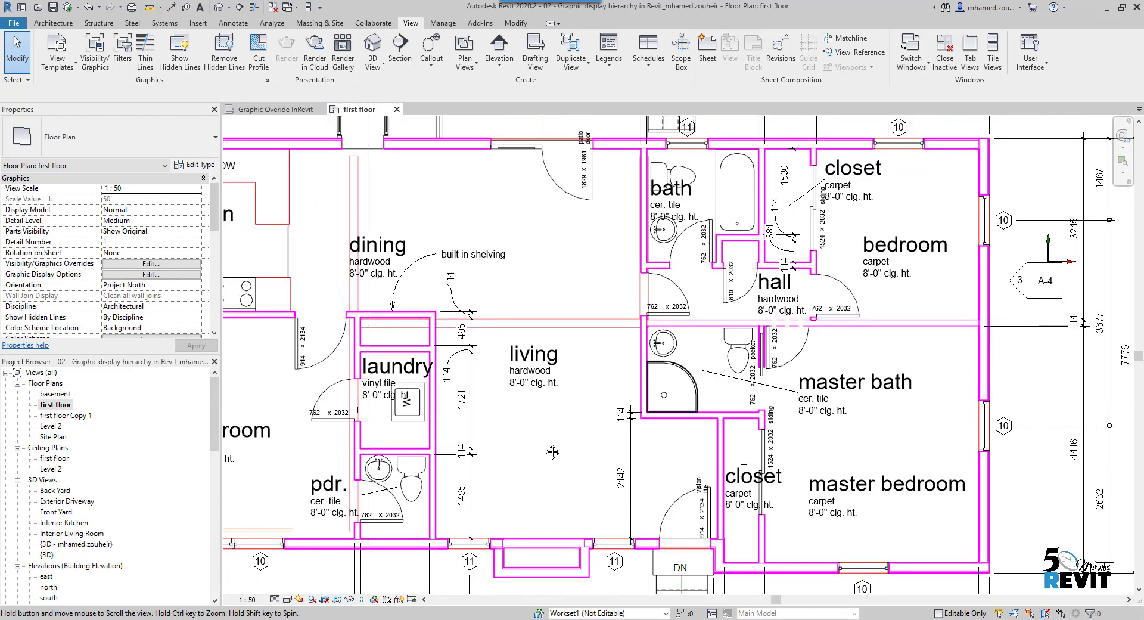
# - Examine how the wall lines are displayed around the living room, bath and other rooms of the first floor plan
pyautogui.scroll(4, 592, 501)
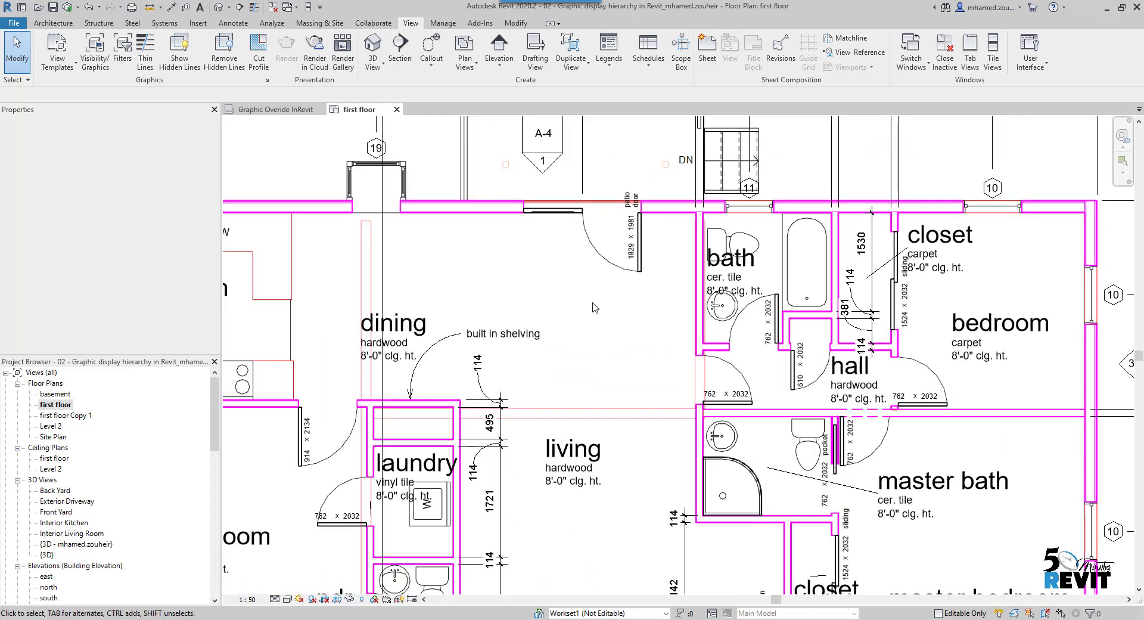
pyautogui.moveTo(622, 382)
pyautogui.mouseDown(button='middle')
pyautogui.moveTo(623, 424)
pyautogui.moveTo(613, 377)
pyautogui.mouseUp(button='middle')
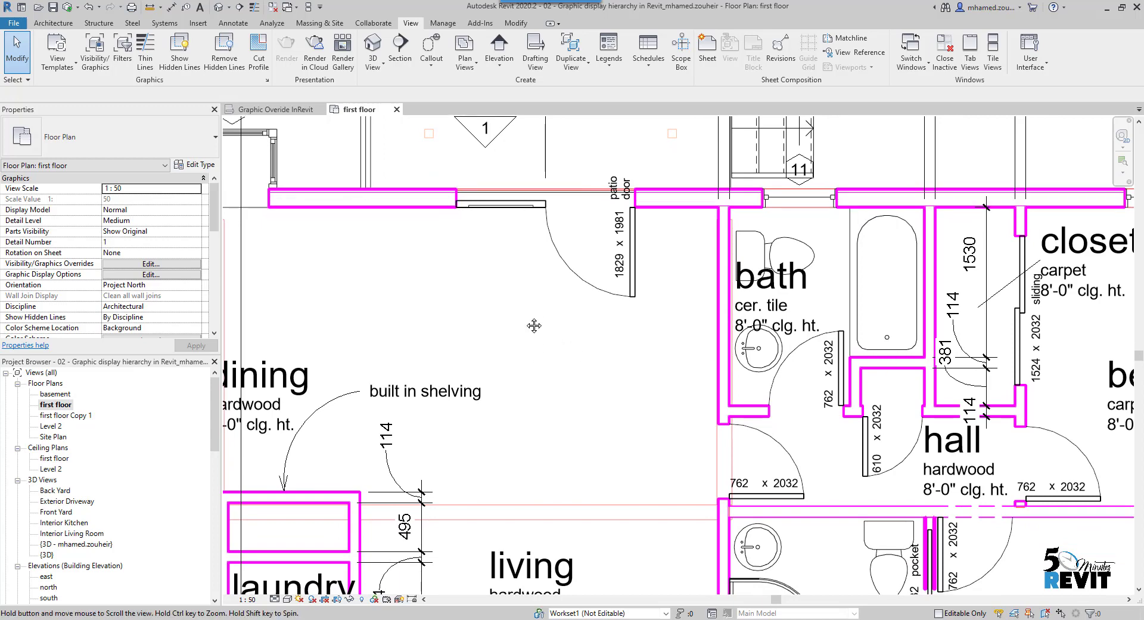
pyautogui.moveTo(530, 324); pyautogui.dragTo(532, 290, button='middle')
pyautogui.moveTo(572, 400); pyautogui.dragTo(589, 310, button='middle')
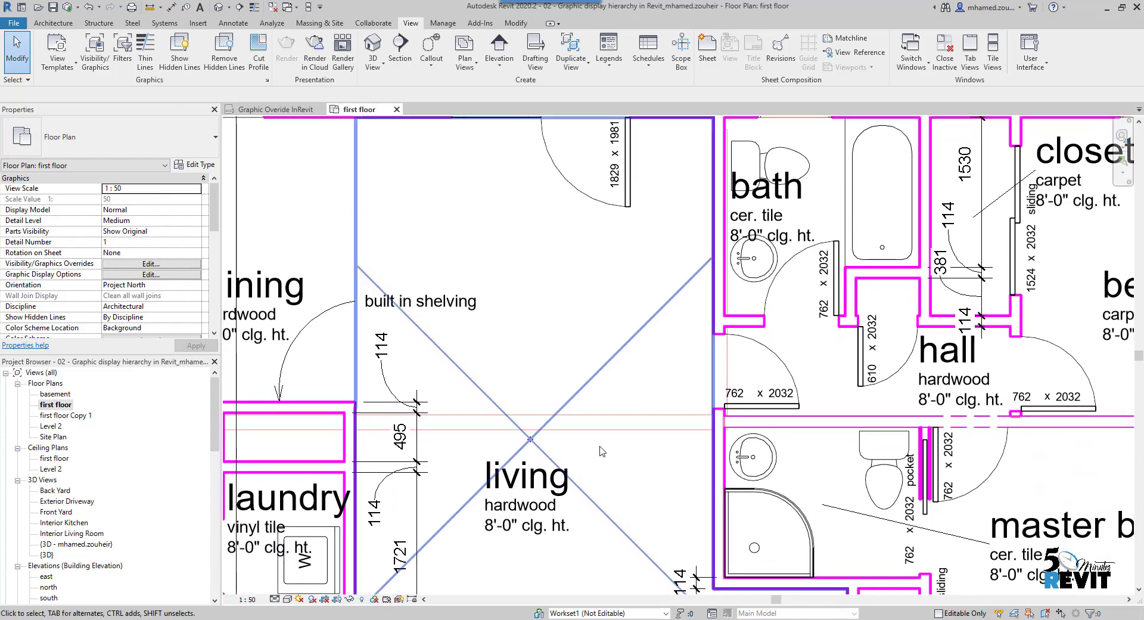
pyautogui.moveTo(618, 487); pyautogui.dragTo(608, 398, button='middle')
pyautogui.scroll(-3, 608, 397)
pyautogui.scroll(-2, 573, 359)
pyautogui.moveTo(573, 360); pyautogui.dragTo(580, 388, button='middle')
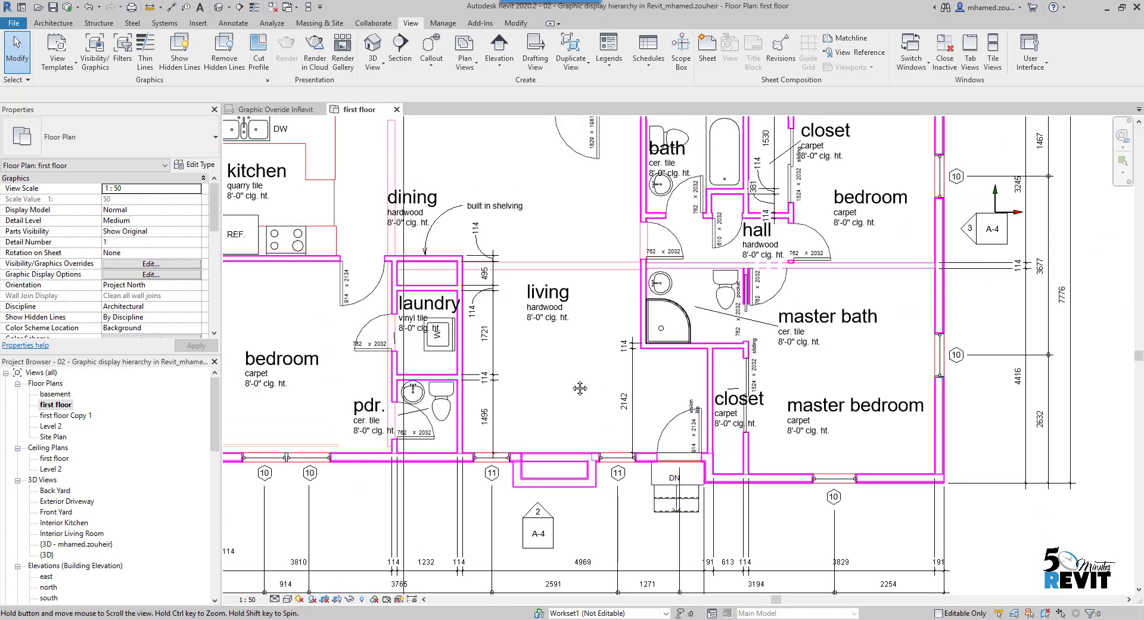
pyautogui.scroll(-2, 573, 388)
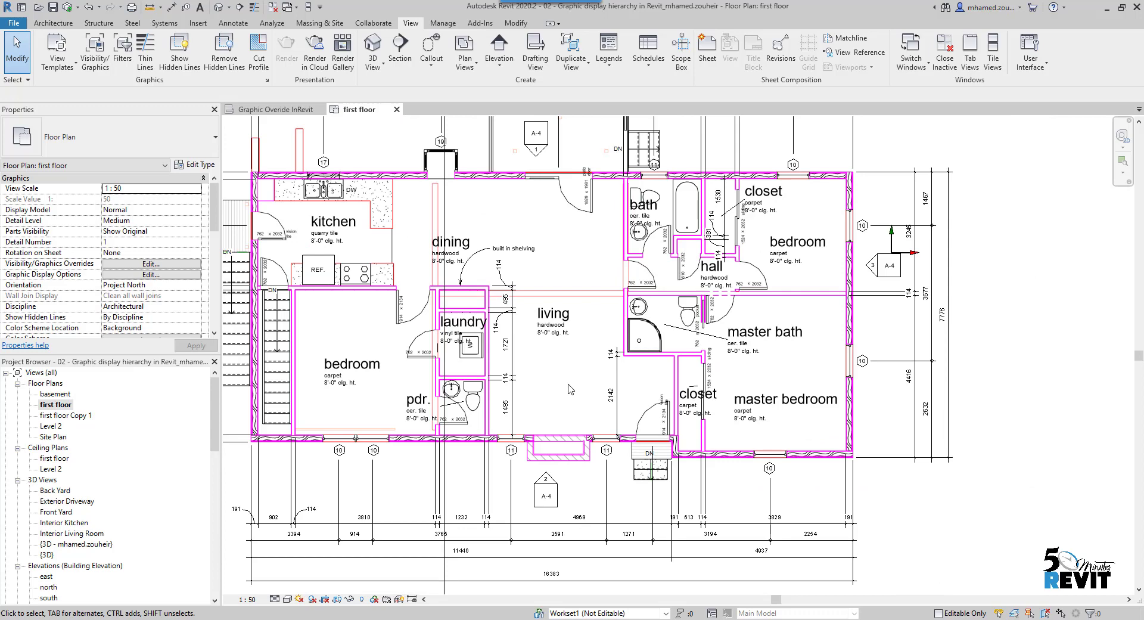
pyautogui.scroll(4, 570, 388)
pyautogui.moveTo(592, 314); pyautogui.dragTo(658, 350, button='middle')
pyautogui.scroll(-4, 617, 388)
pyautogui.moveTo(620, 393); pyautogui.dragTo(586, 373, button='middle')
# - Change the Wall filter's projection line colour to blue in the first floor plan's visibility/graphic overrides and accept the change
pyautogui.press('v')
pyautogui.press('v')
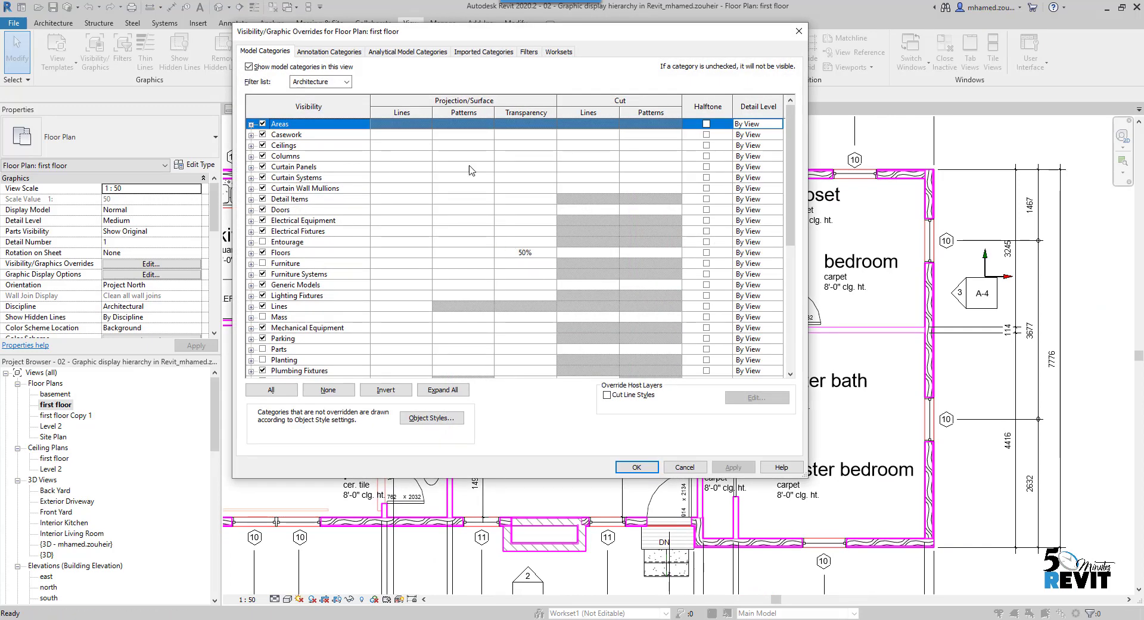
pyautogui.click(528, 52)
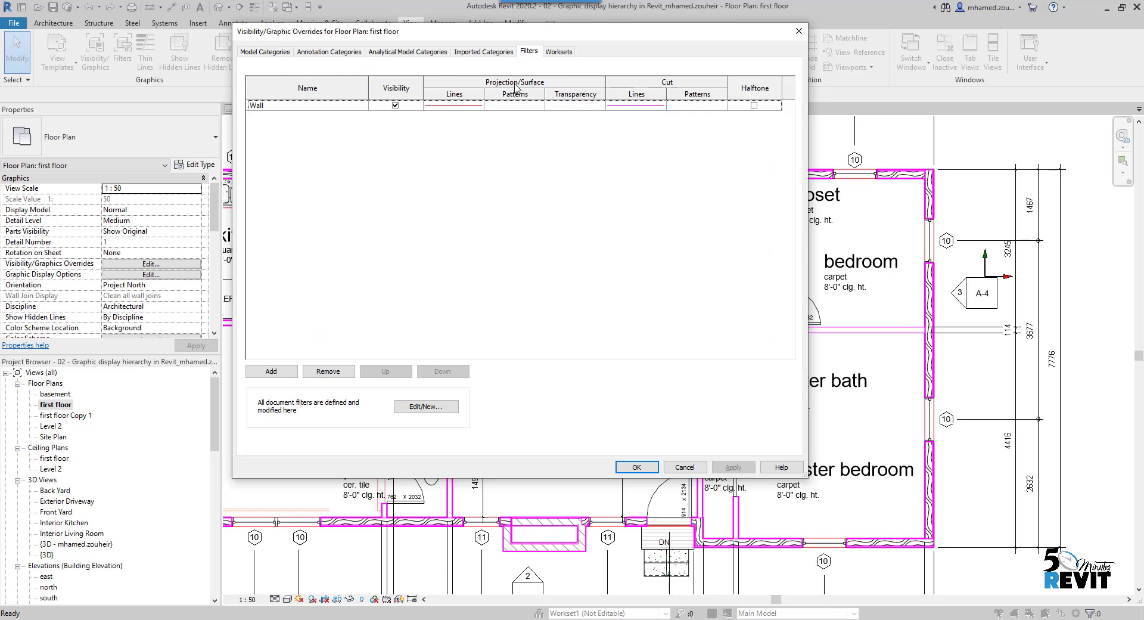
pyautogui.click(457, 107)
pyautogui.click(457, 107)
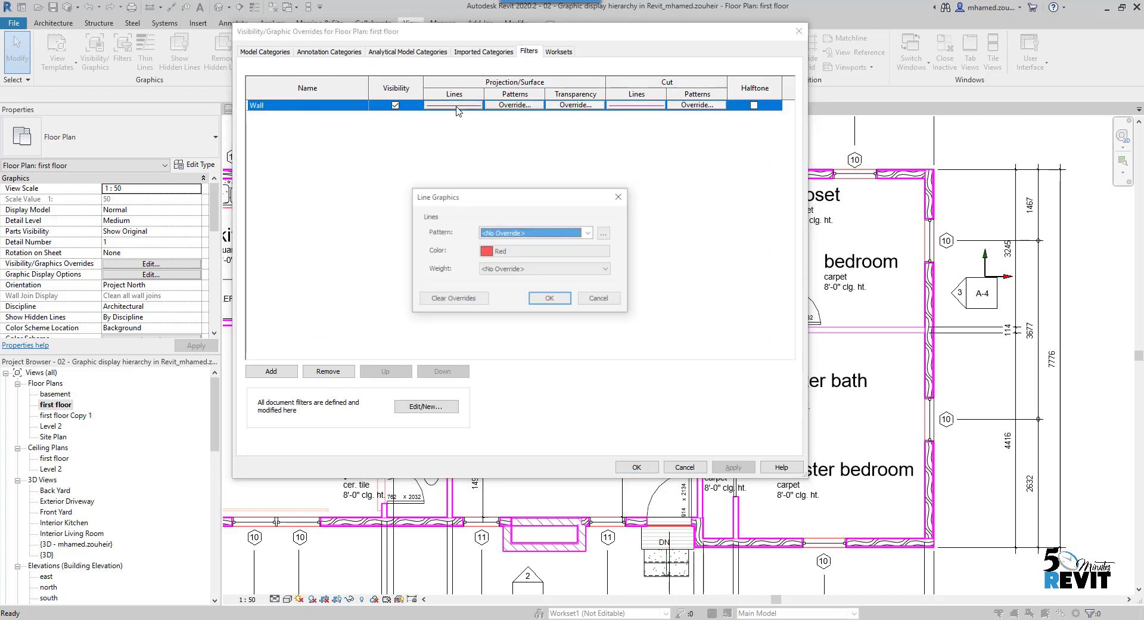
pyautogui.click(510, 253)
pyautogui.click(477, 269)
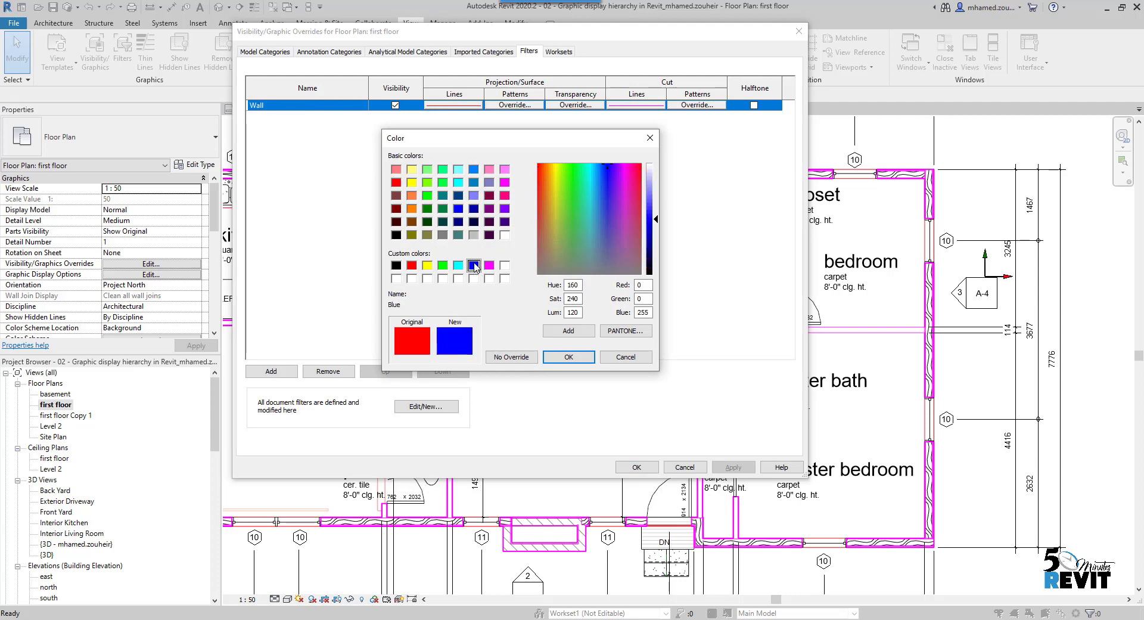
pyautogui.click(567, 358)
pyautogui.click(550, 298)
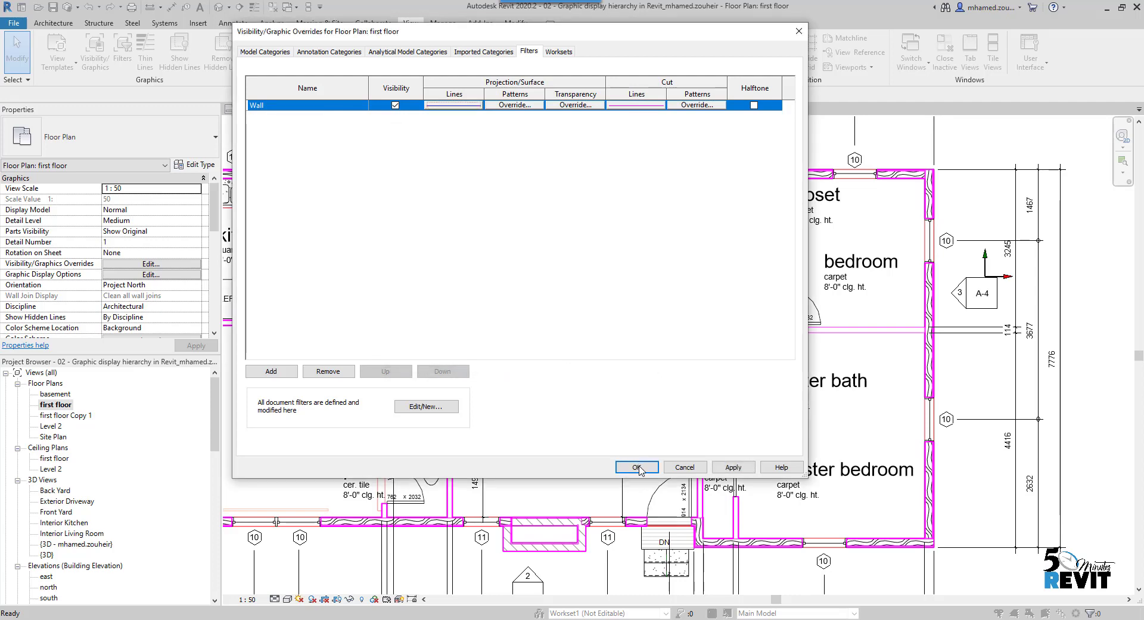
pyautogui.click(637, 467)
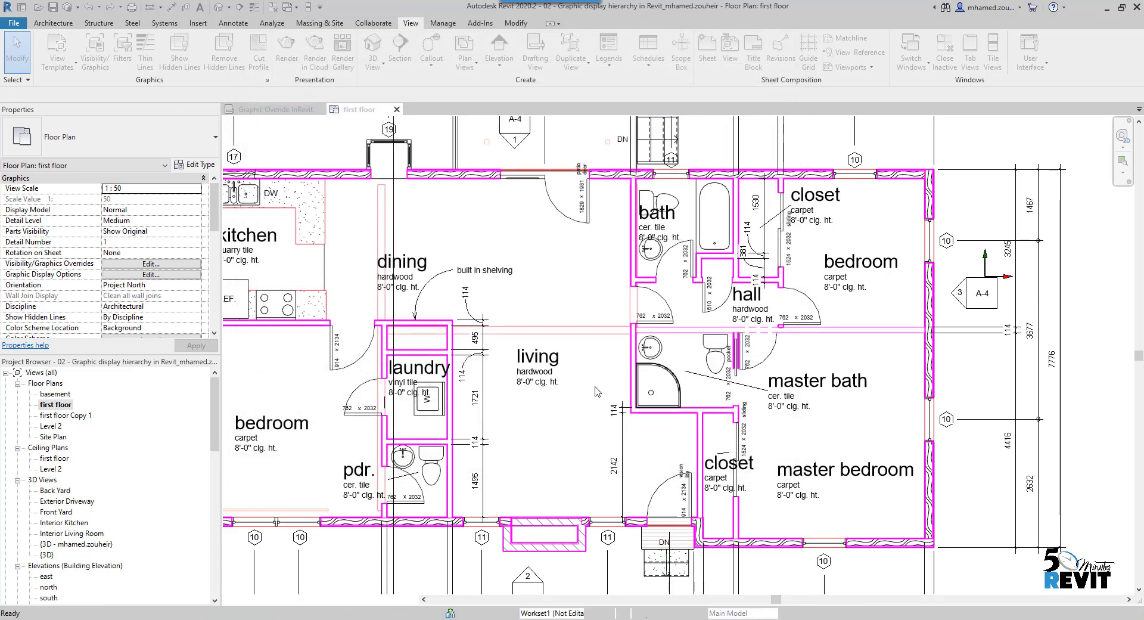
# - Examine how projected and cut wall lines are displayed around the kitchen, dining, living and bedroom areas of the first floor plan
pyautogui.scroll(3, 367, 259)
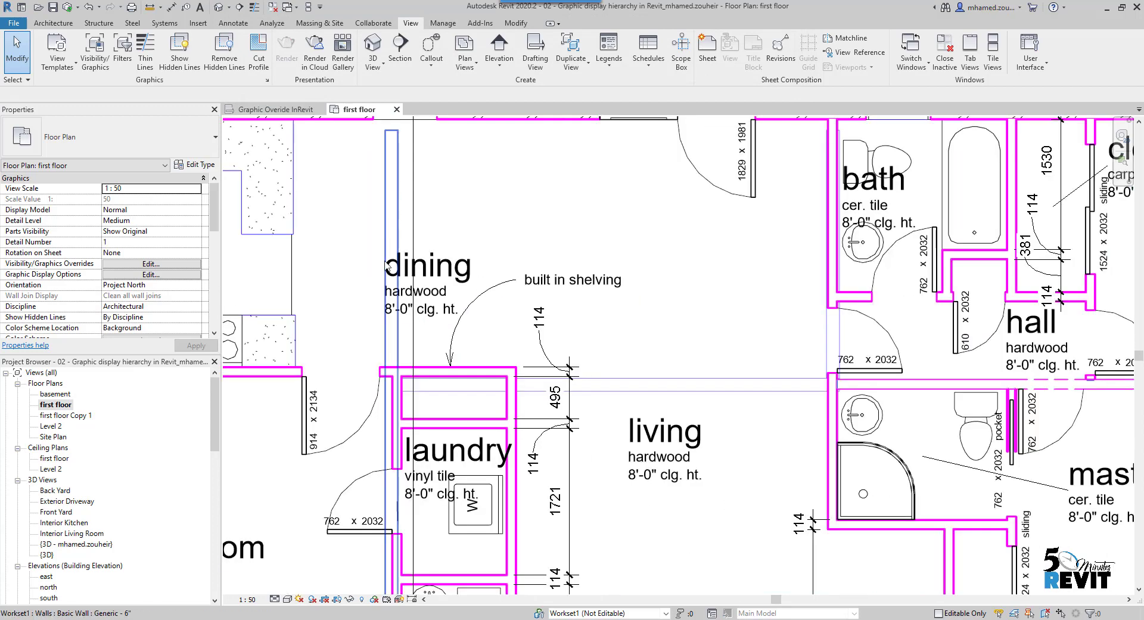
pyautogui.moveTo(340, 245); pyautogui.dragTo(310, 222, button='middle')
pyautogui.scroll(-3, 536, 334)
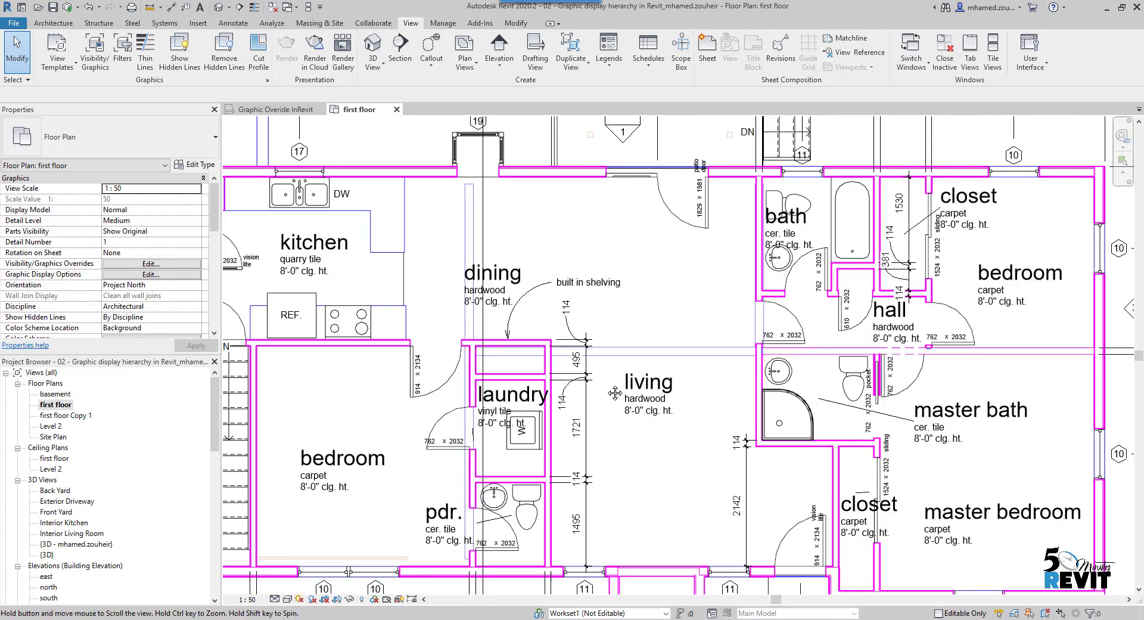
pyautogui.scroll(2, 575, 363)
pyautogui.scroll(-3, 575, 363)
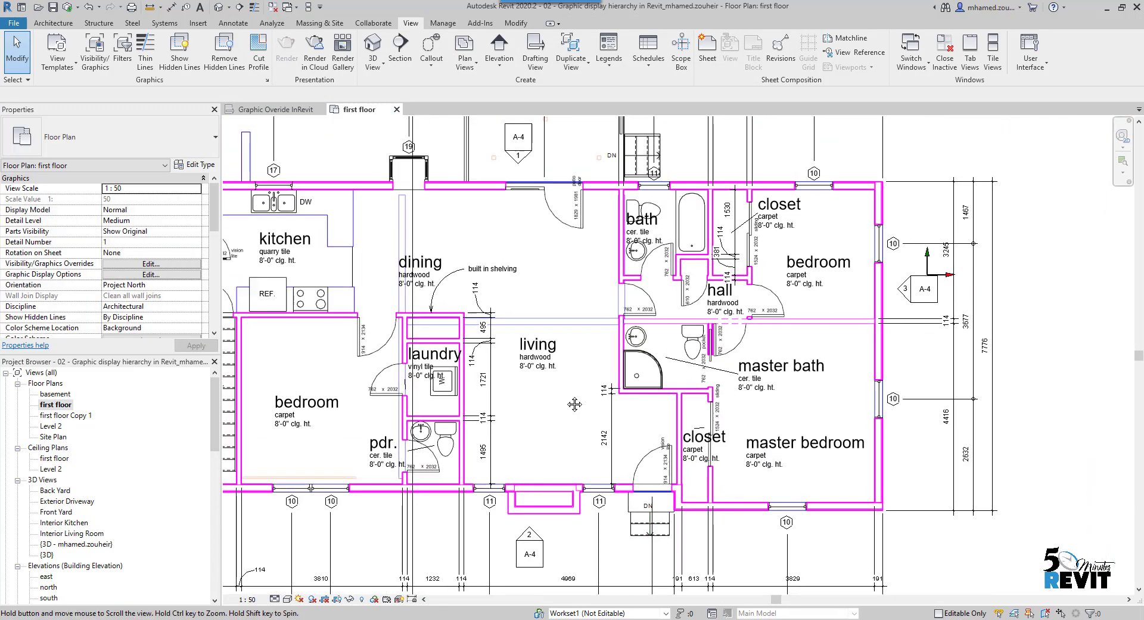
pyautogui.scroll(3, 588, 360)
pyautogui.moveTo(588, 359); pyautogui.dragTo(606, 346, button='middle')
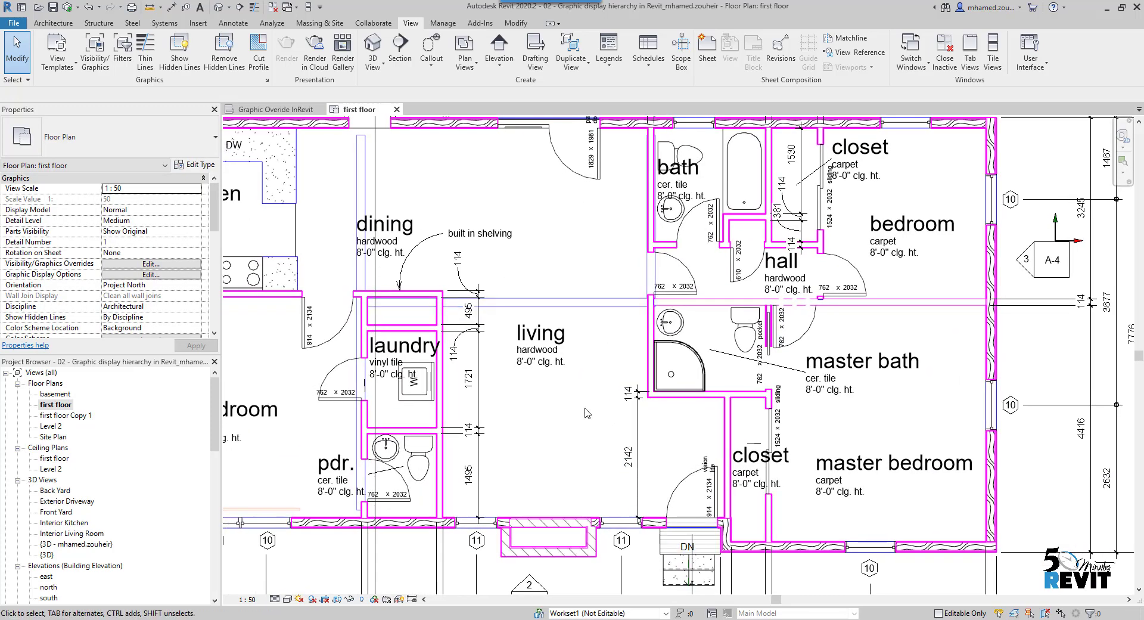
pyautogui.scroll(2, 616, 322)
pyautogui.scroll(-2, 614, 311)
pyautogui.moveTo(614, 311)
pyautogui.mouseDown(button='middle')
pyautogui.moveTo(506, 366)
pyautogui.moveTo(532, 349)
pyautogui.moveTo(467, 270)
pyautogui.mouseUp(button='middle')
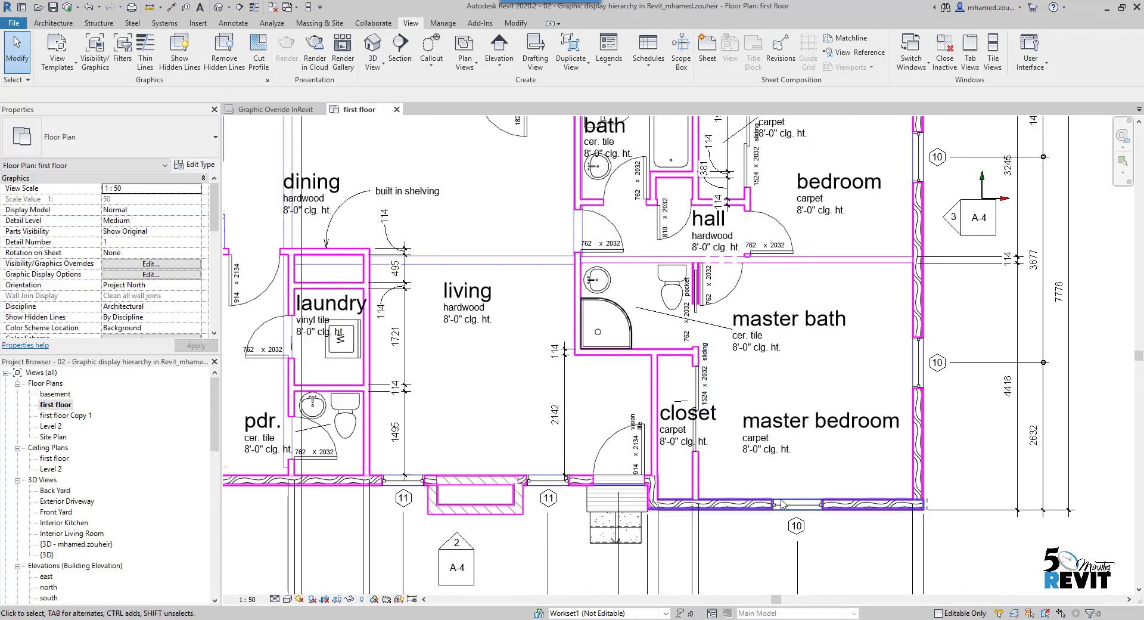
pyautogui.moveTo(491, 384); pyautogui.dragTo(514, 342, button='middle')
pyautogui.scroll(-3, 540, 376)
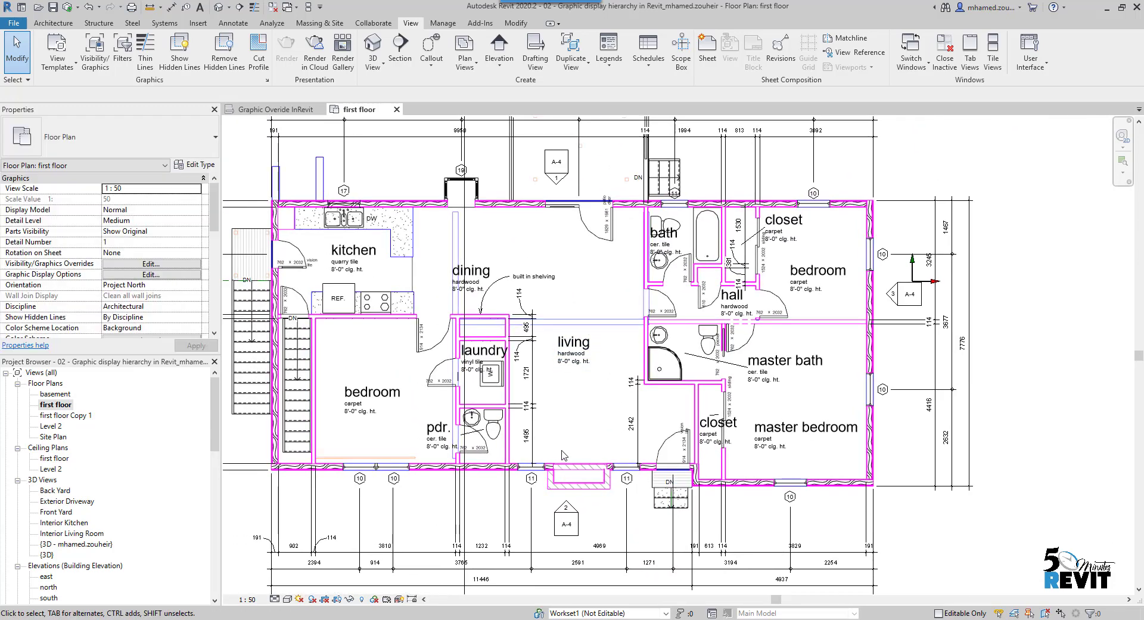
pyautogui.scroll(1, 573, 394)
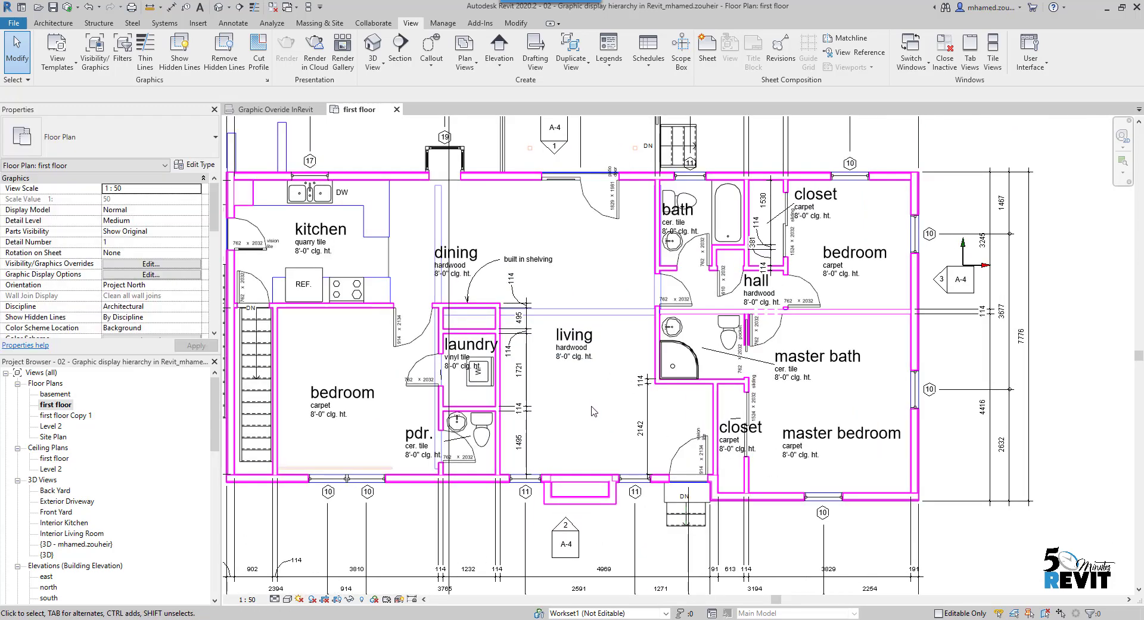
pyautogui.moveTo(599, 419); pyautogui.dragTo(628, 441, button='middle')
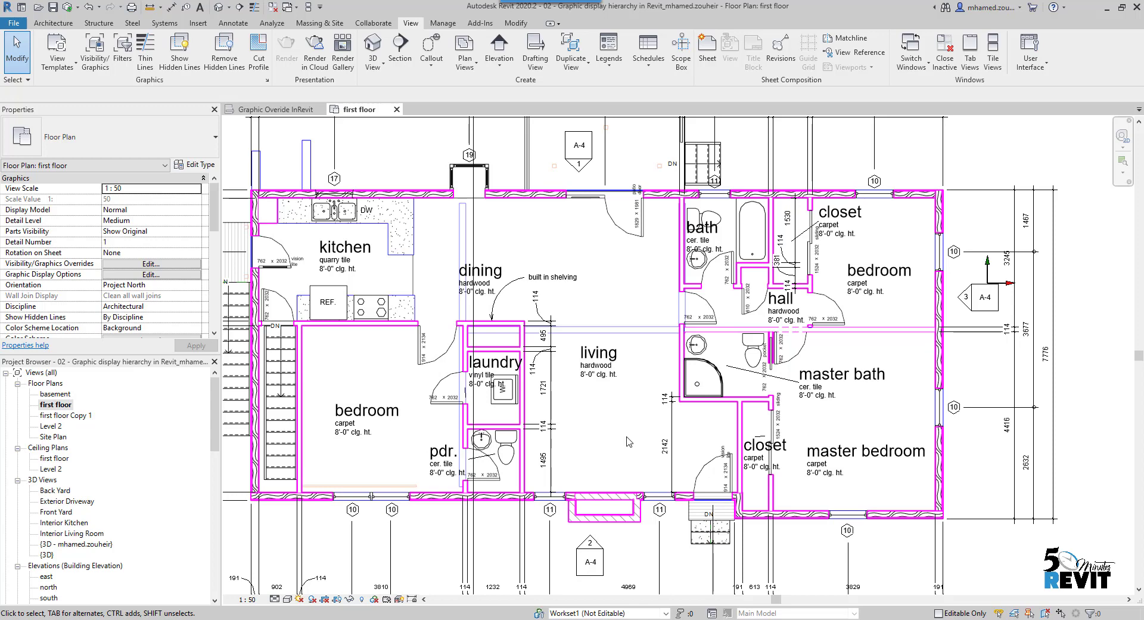
# - Review the Wall filter's category and rule definition, and close the filter definitions without changes
pyautogui.click(125, 50)
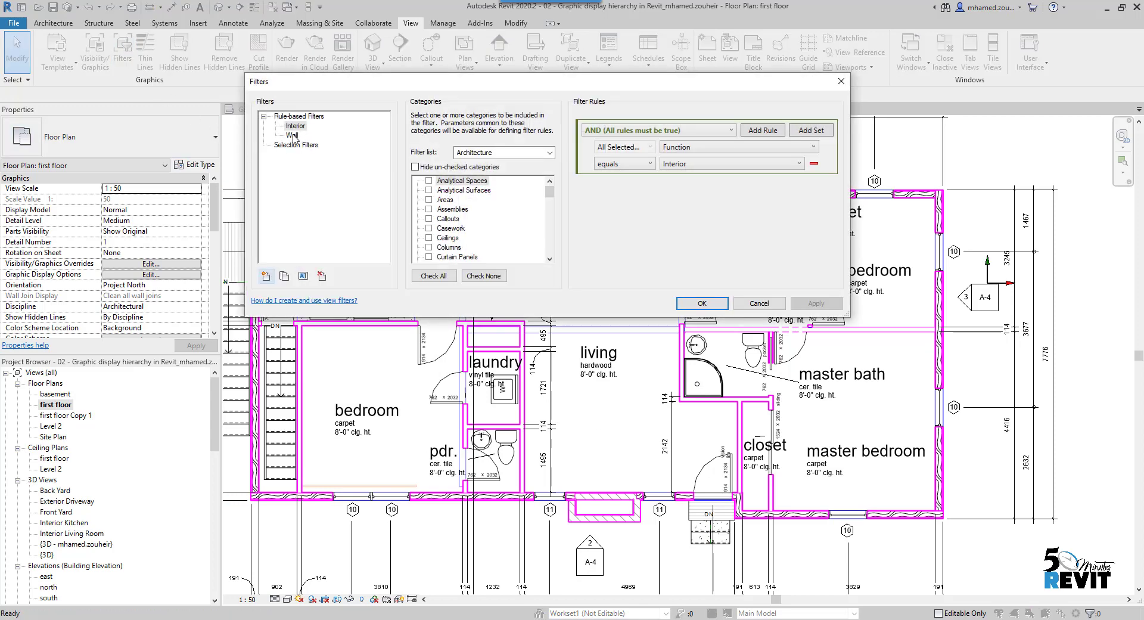
pyautogui.click(292, 135)
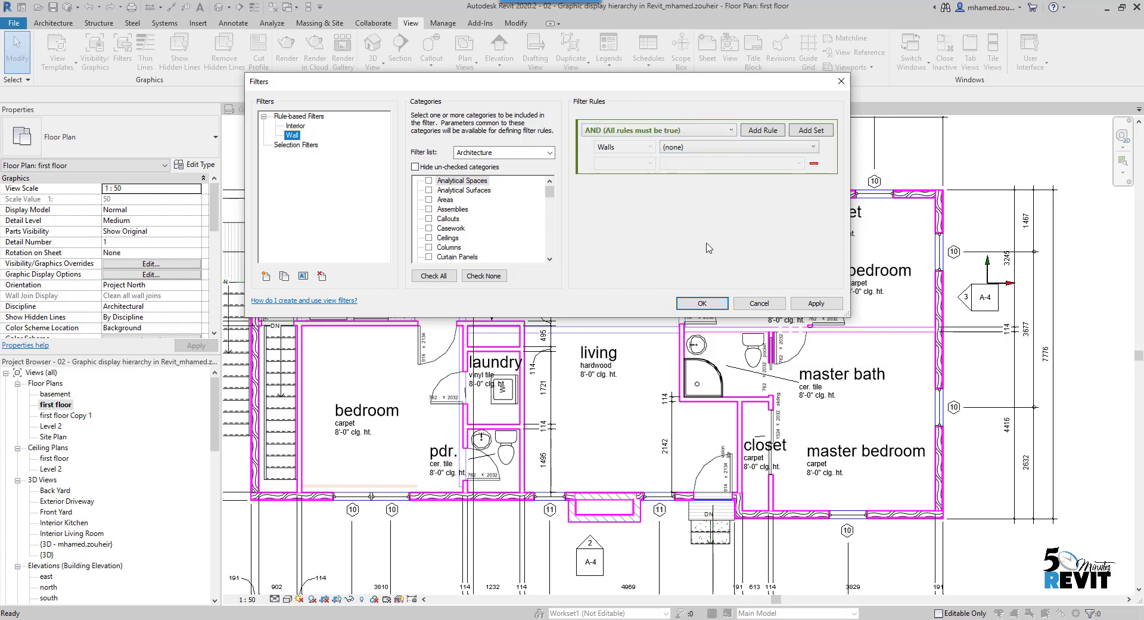
pyautogui.click(758, 304)
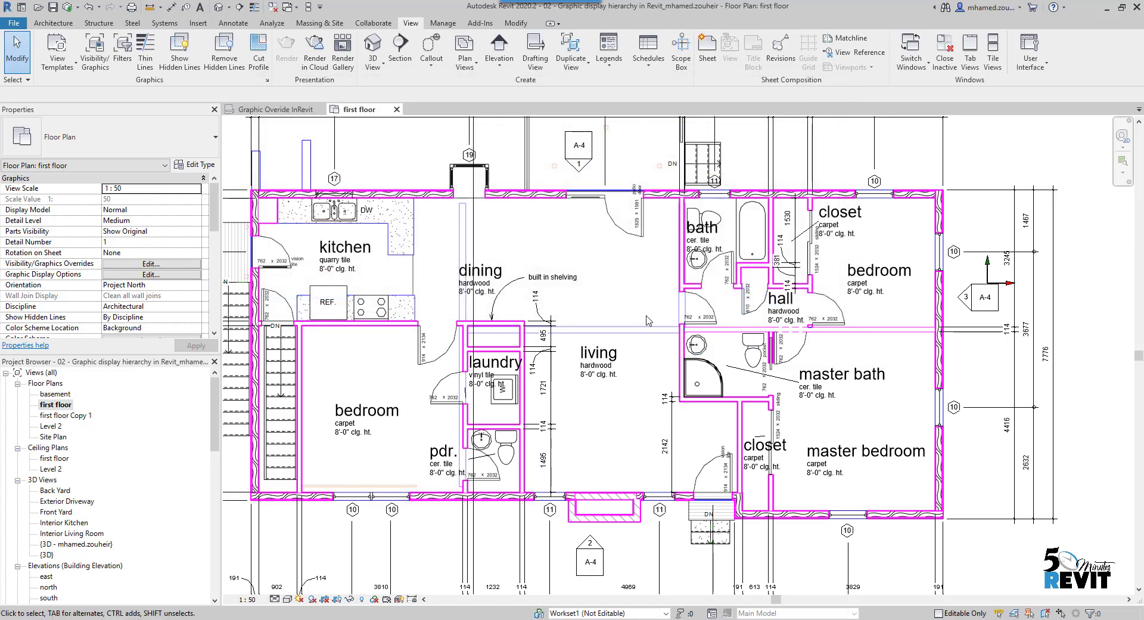
# - Open the filter definitions from the first floor plan's overrides and rename the Wall filter to FR_WallS
pyautogui.press('v')
pyautogui.press('g')
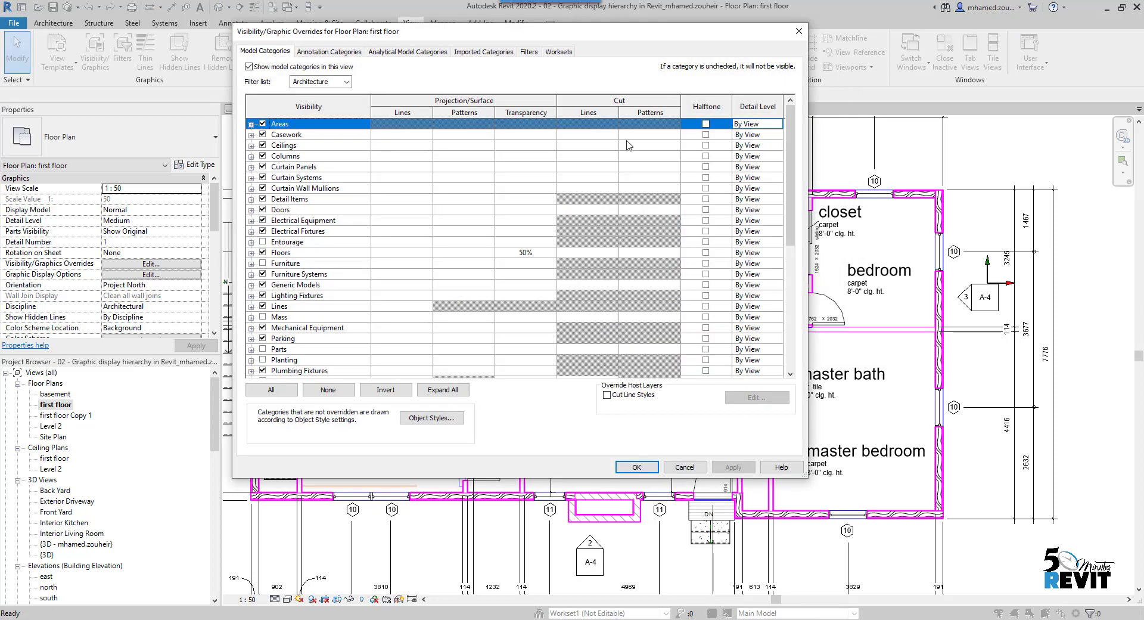
pyautogui.click(528, 52)
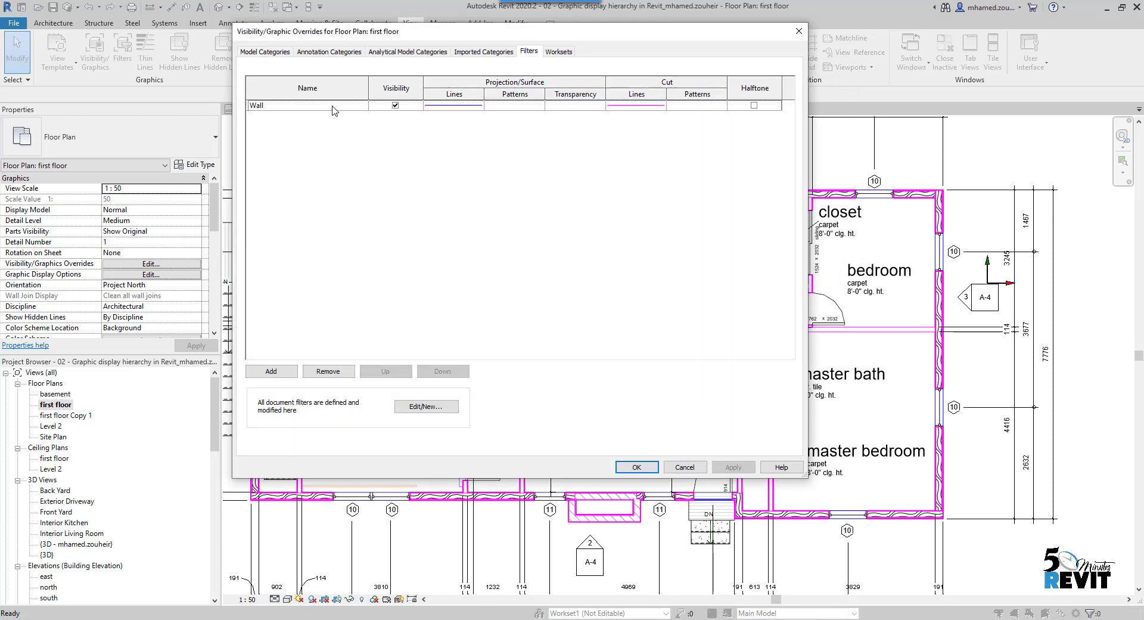
pyautogui.click(299, 106)
pyautogui.click(430, 406)
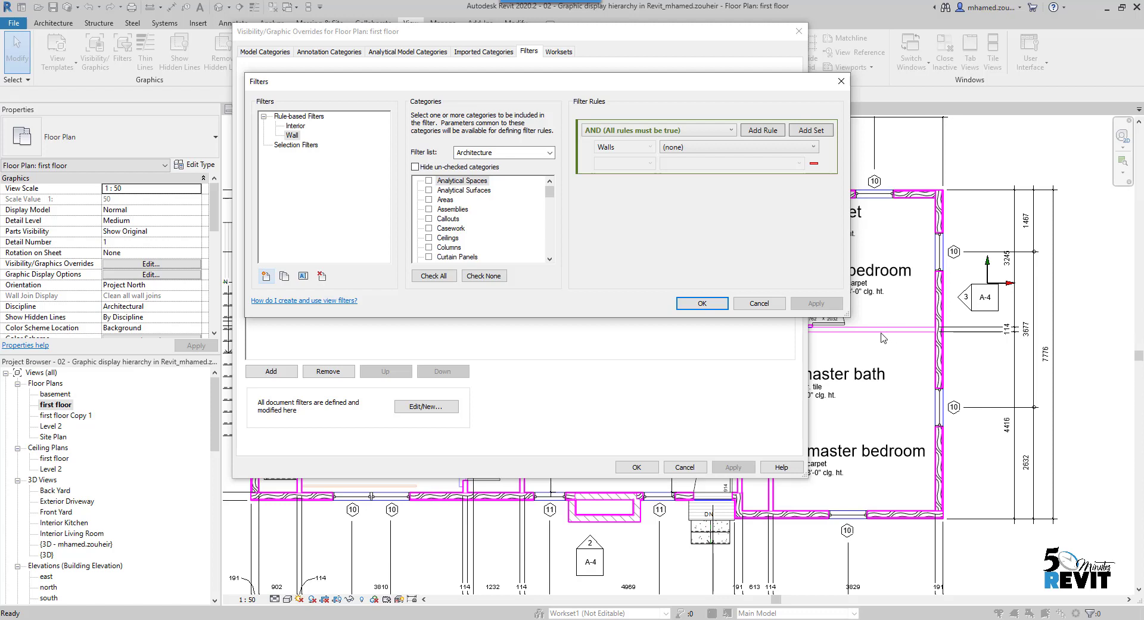
pyautogui.moveTo(547, 198); pyautogui.dragTo(562, 256)
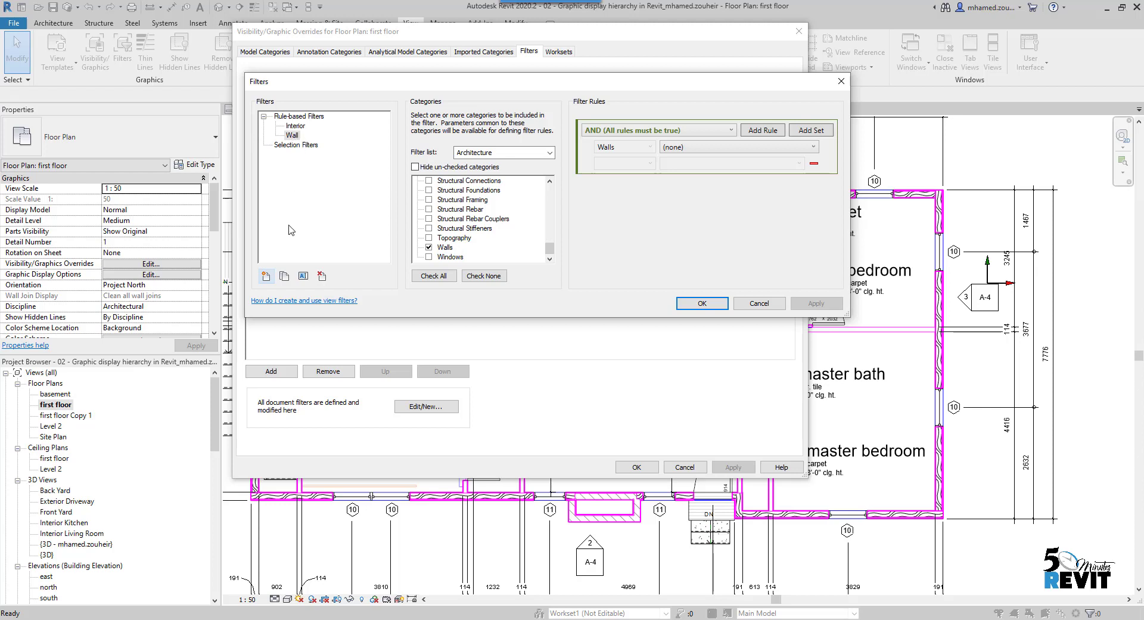
pyautogui.click(303, 275)
pyautogui.click(543, 203)
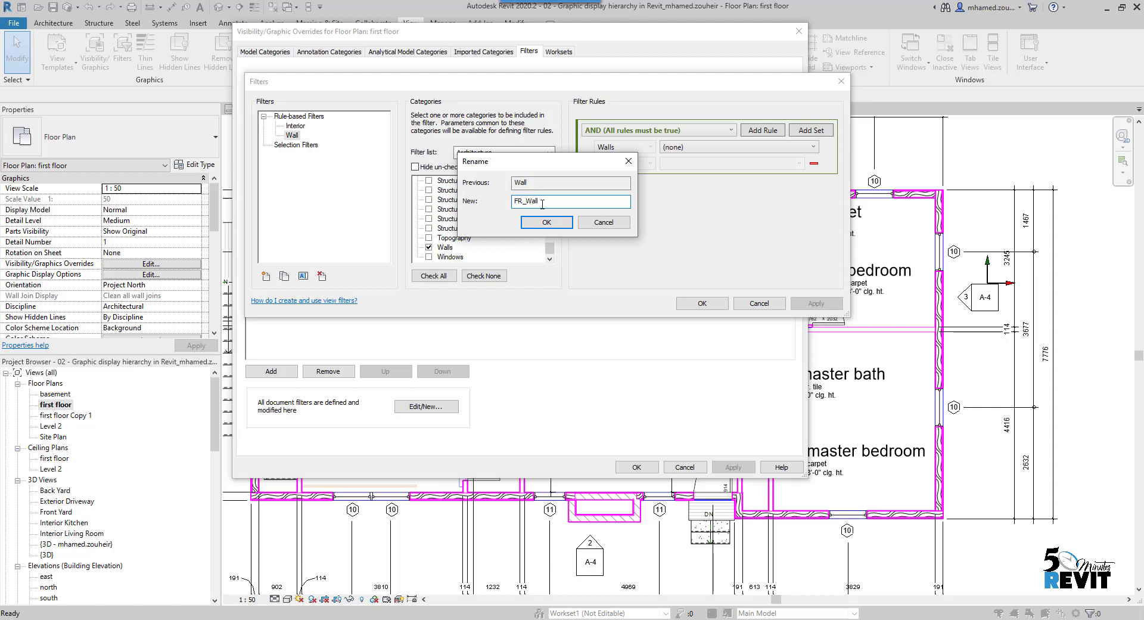
pyautogui.write('S')
pyautogui.click(546, 222)
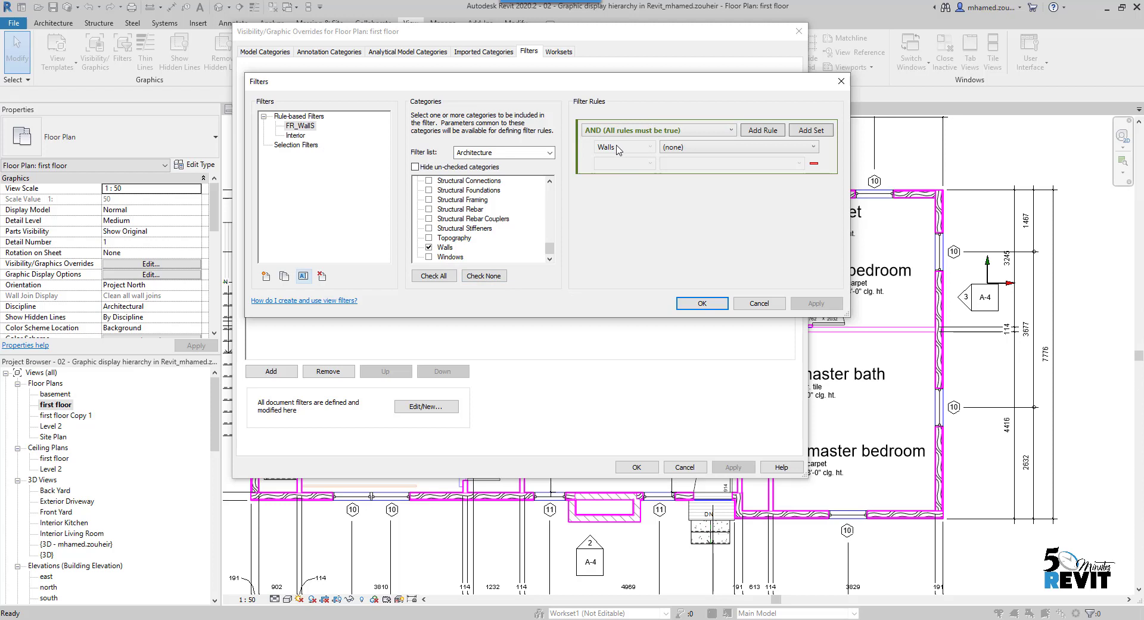
# - Define the FR_WallS filter's rule so that the walls' Fire Rating equals 2h, and apply it
pyautogui.click(697, 149)
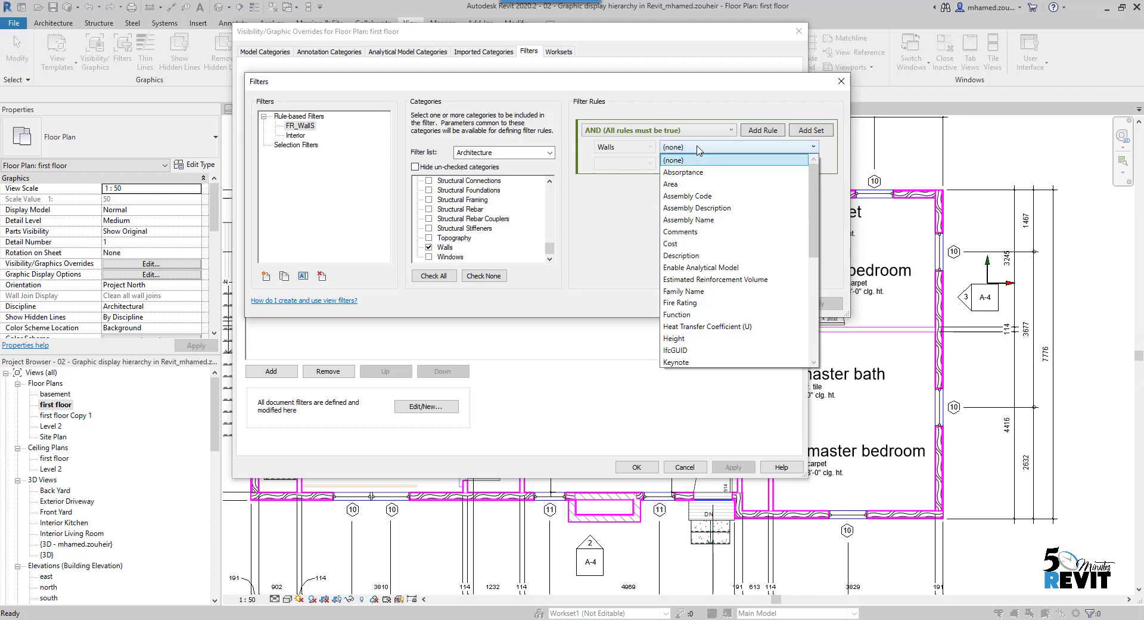
pyautogui.moveTo(811, 191); pyautogui.dragTo(815, 296)
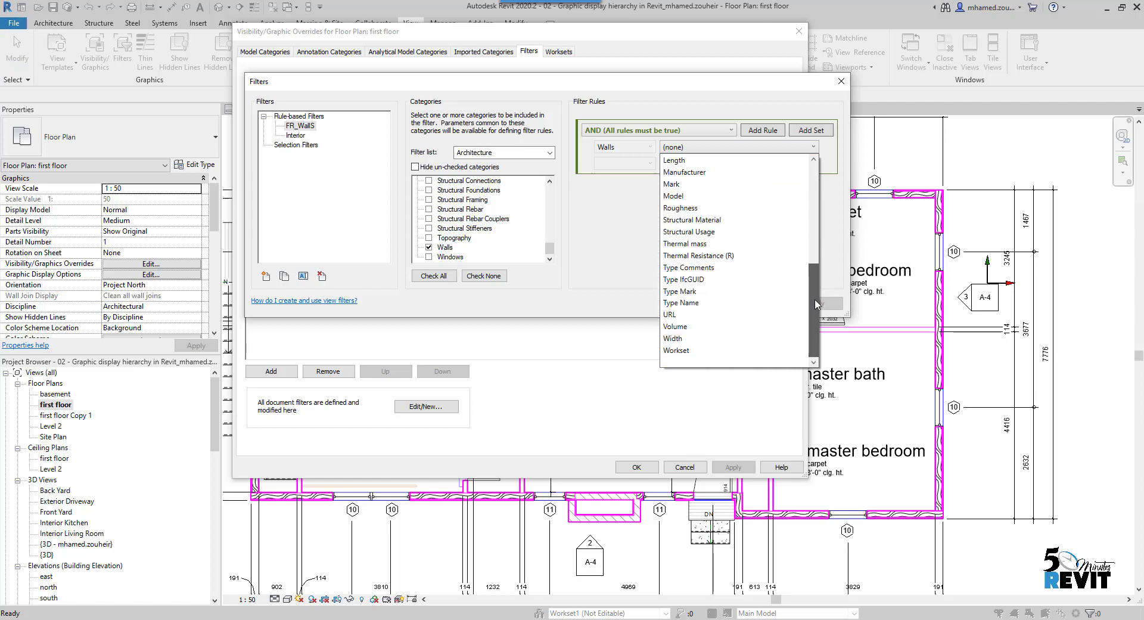
pyautogui.moveTo(816, 304)
pyautogui.mouseDown()
pyautogui.moveTo(816, 181)
pyautogui.moveTo(816, 285)
pyautogui.mouseUp()
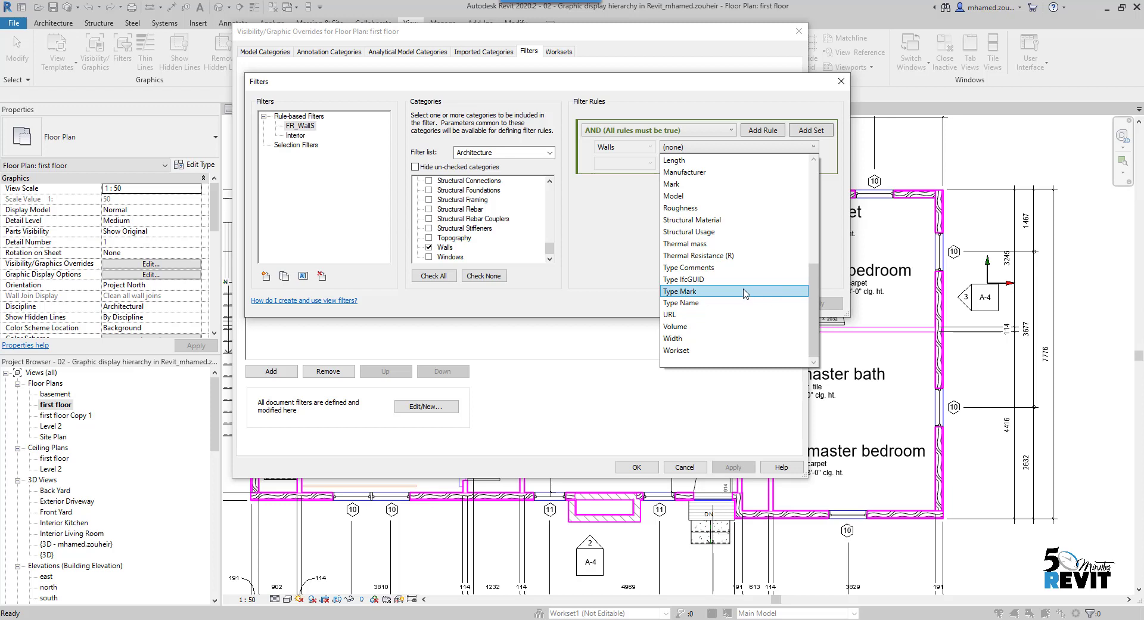
pyautogui.scroll(2, 744, 292)
pyautogui.scroll(4, 743, 292)
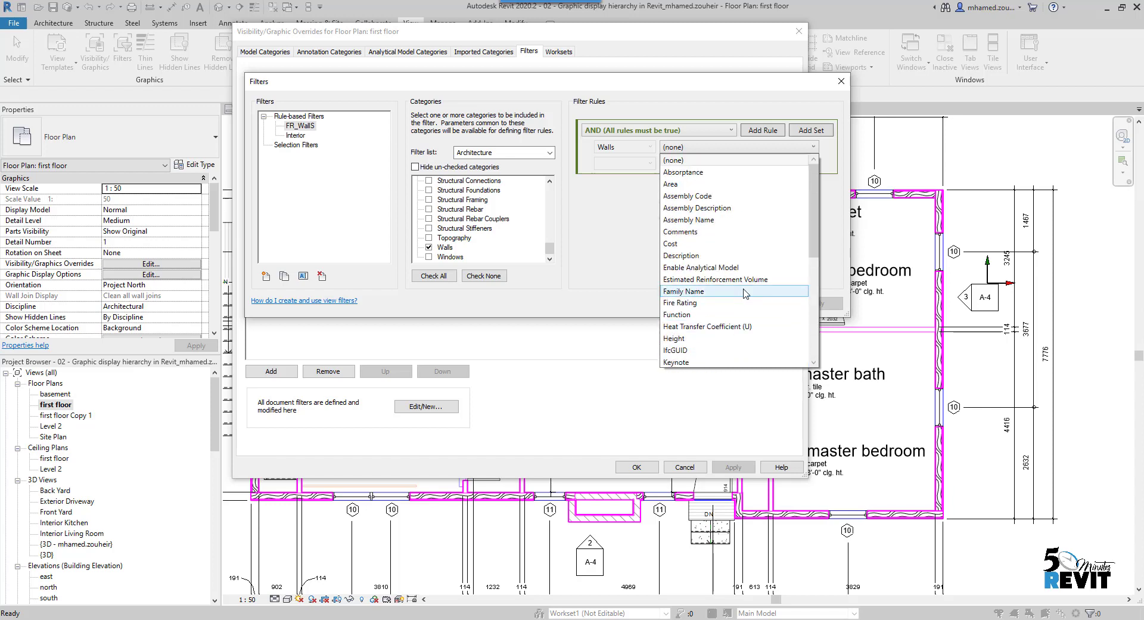
pyautogui.click(704, 303)
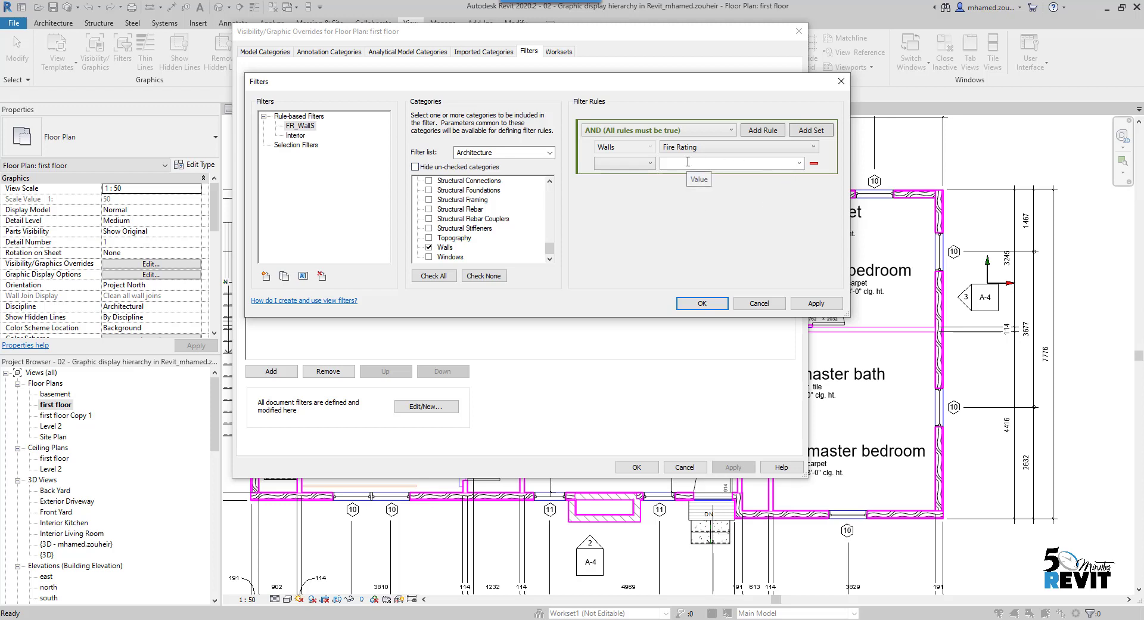
pyautogui.click(712, 164)
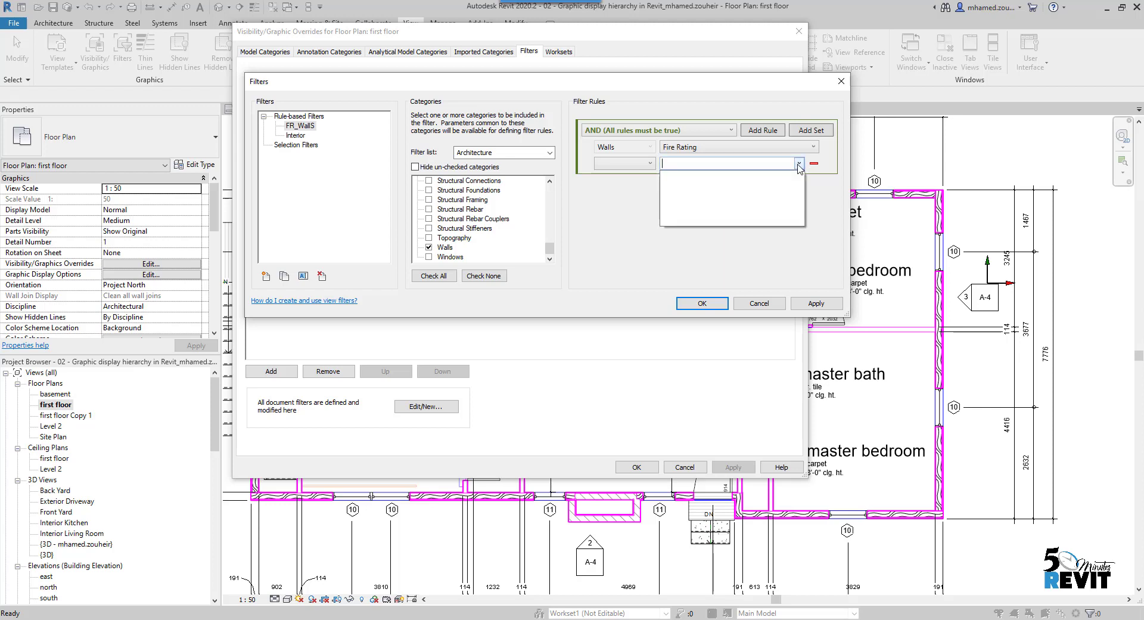
pyautogui.click(647, 164)
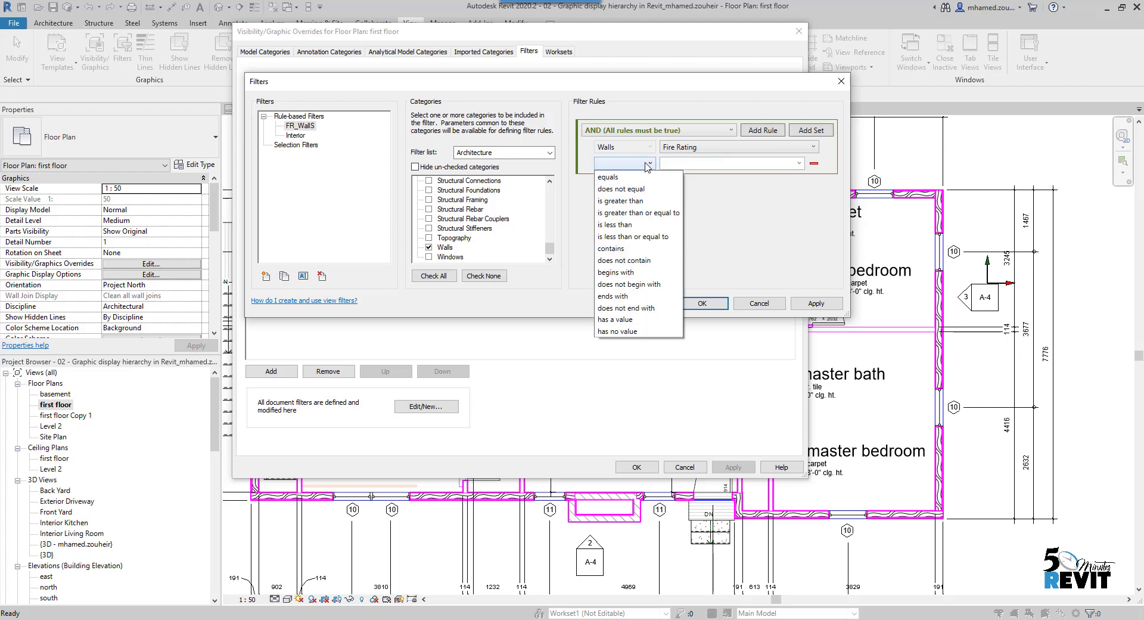
pyautogui.click(609, 177)
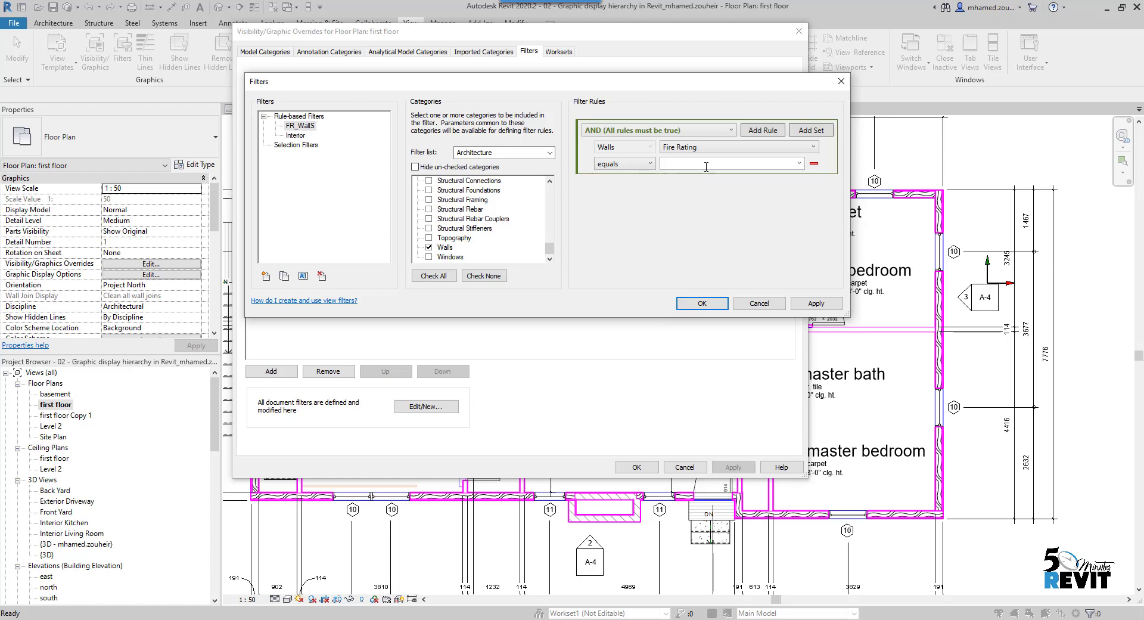
pyautogui.click(797, 164)
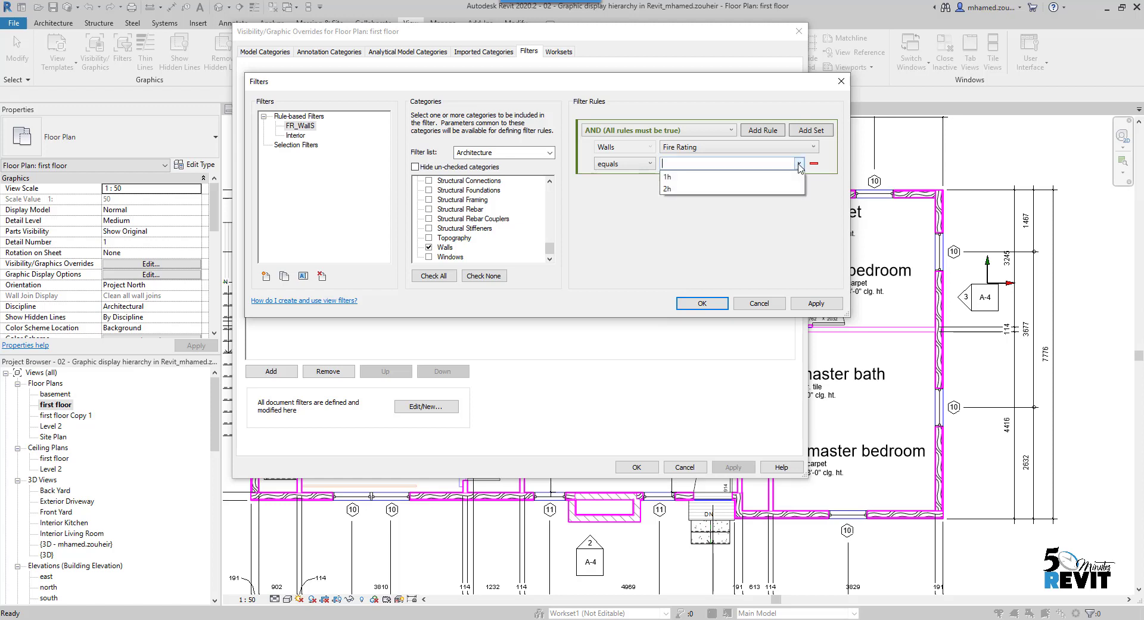
pyautogui.click(686, 190)
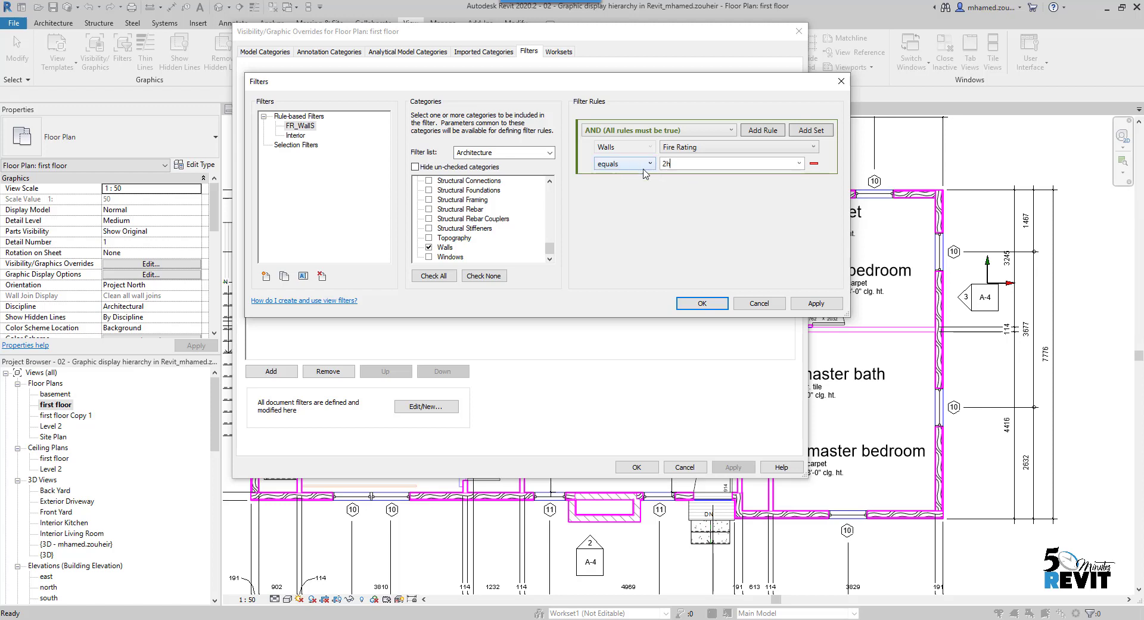
pyautogui.click(814, 302)
# - Rename the FR_WallS filter to FR_Wall_2H
pyautogui.click(302, 127)
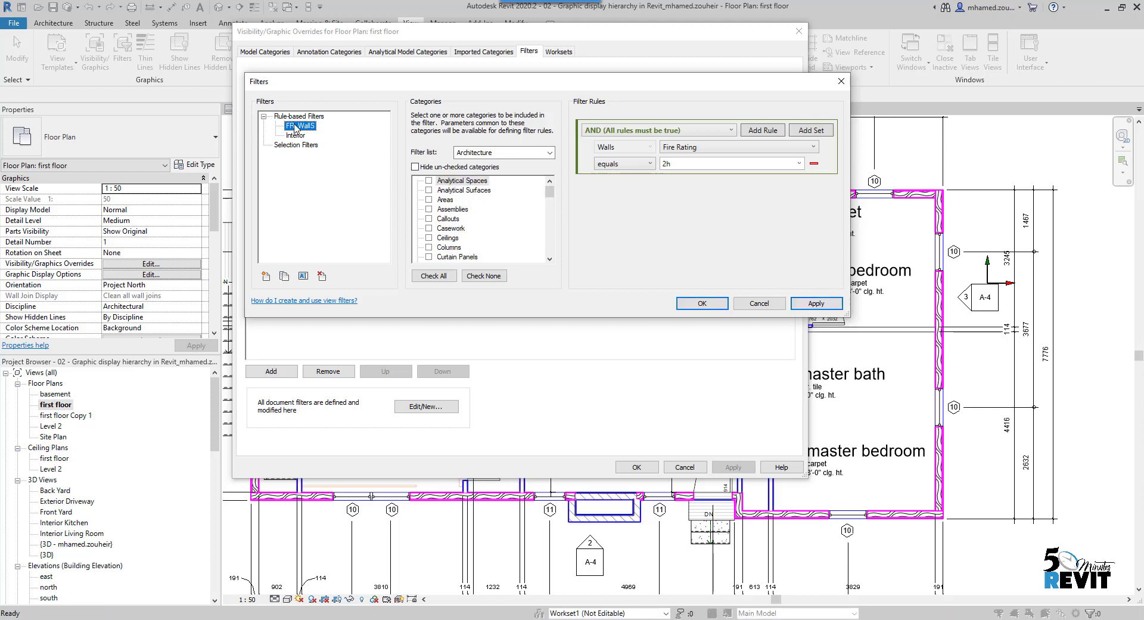
pyautogui.click(303, 275)
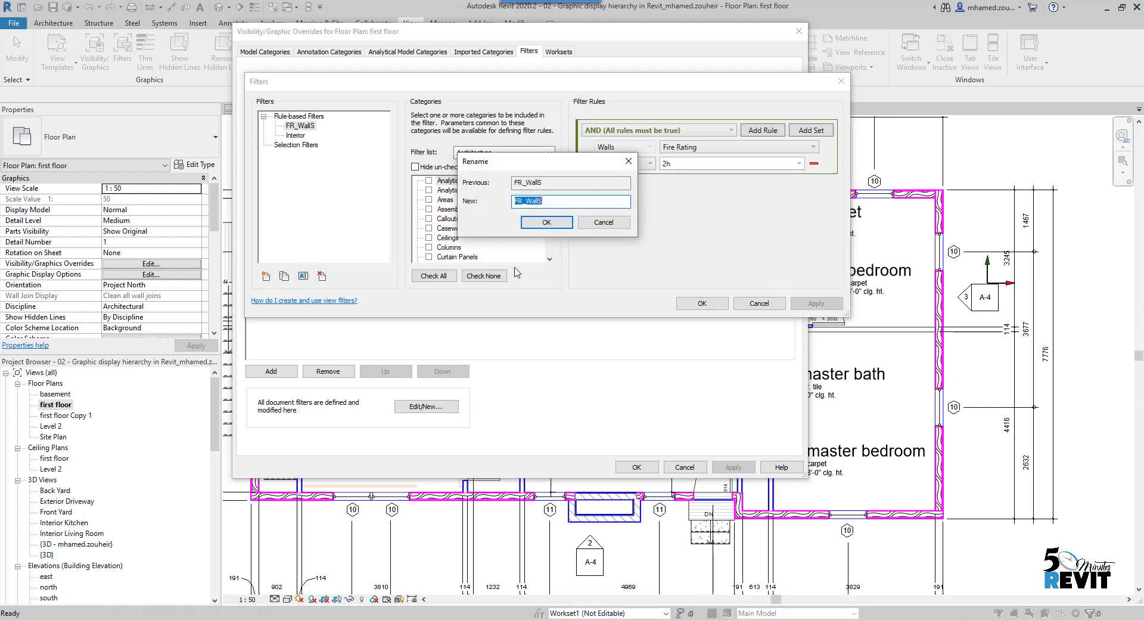
pyautogui.click(568, 204)
pyautogui.write('_2H')
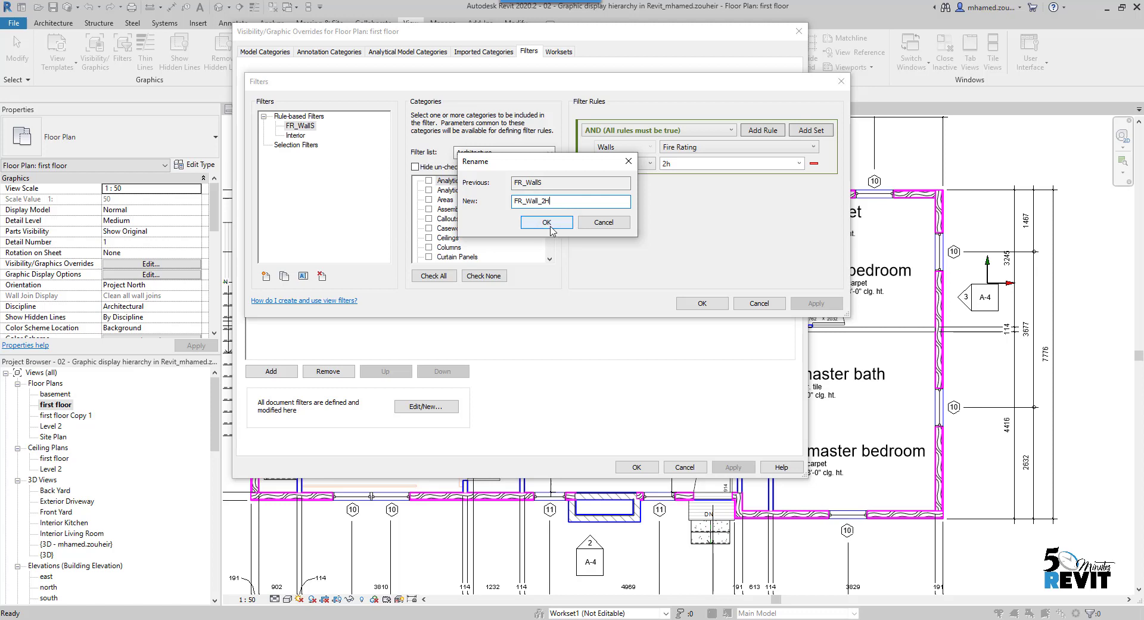
pyautogui.click(547, 222)
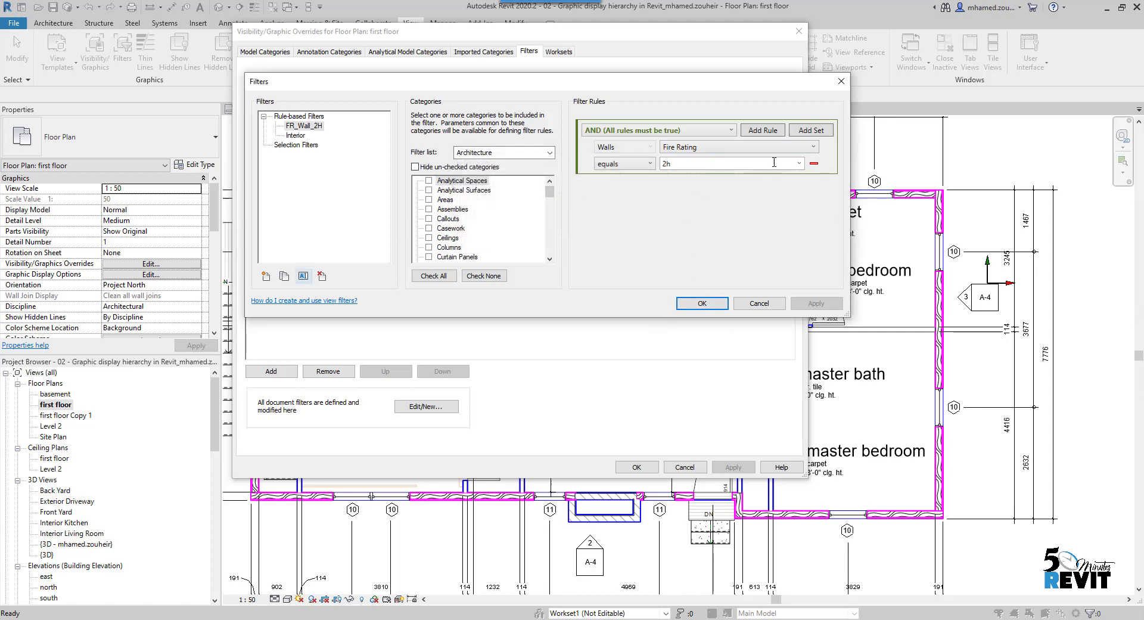
# - Create a rule-based filter named FR_wall_1h and assign it to the Walls category
pyautogui.click(266, 277)
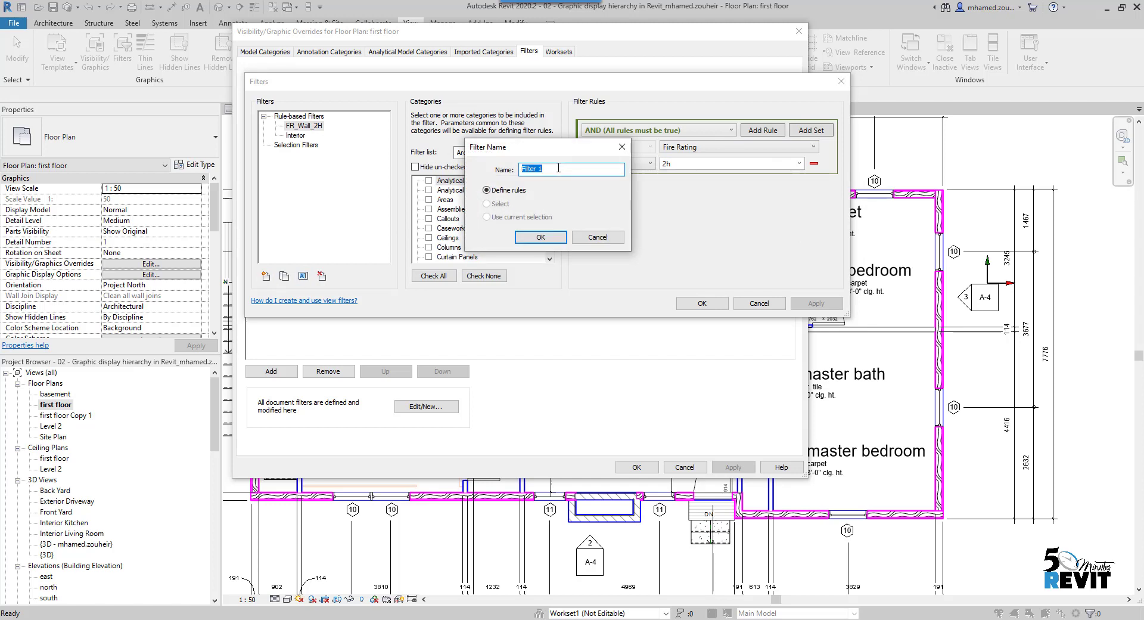
pyautogui.write('FR_wall_1h')
pyautogui.click(539, 237)
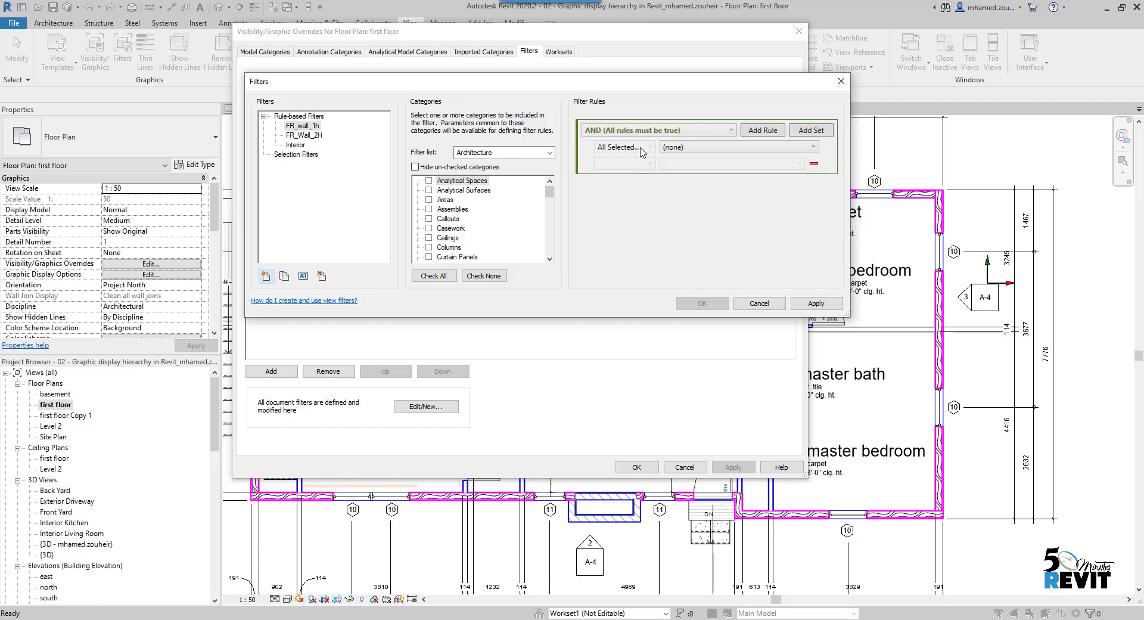
pyautogui.click(523, 153)
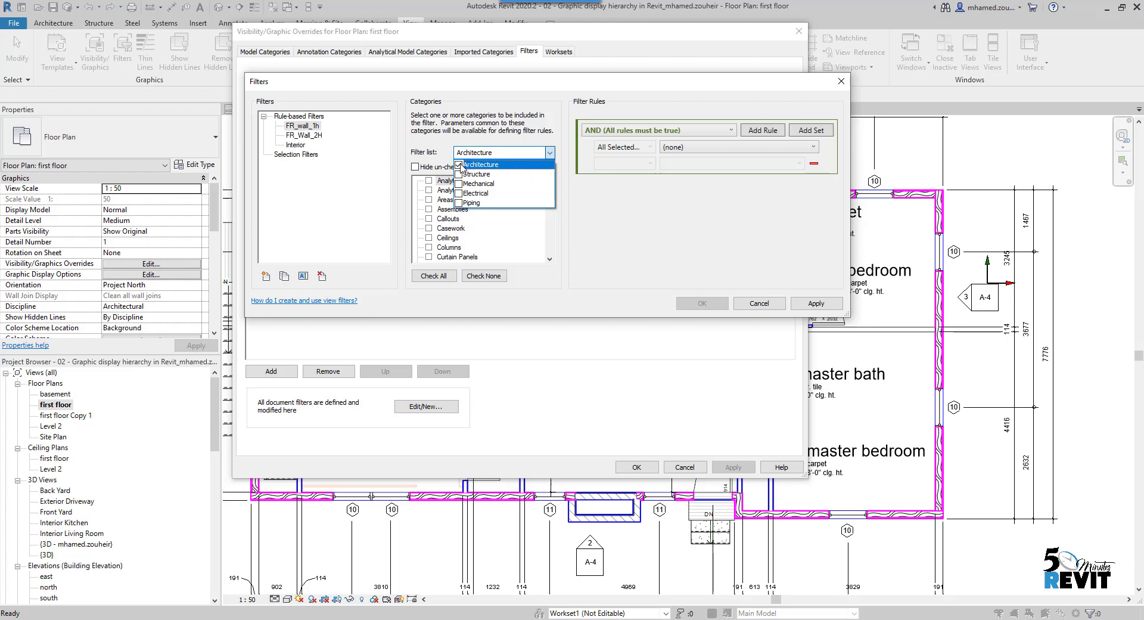
pyautogui.click(503, 238)
pyautogui.click(449, 219)
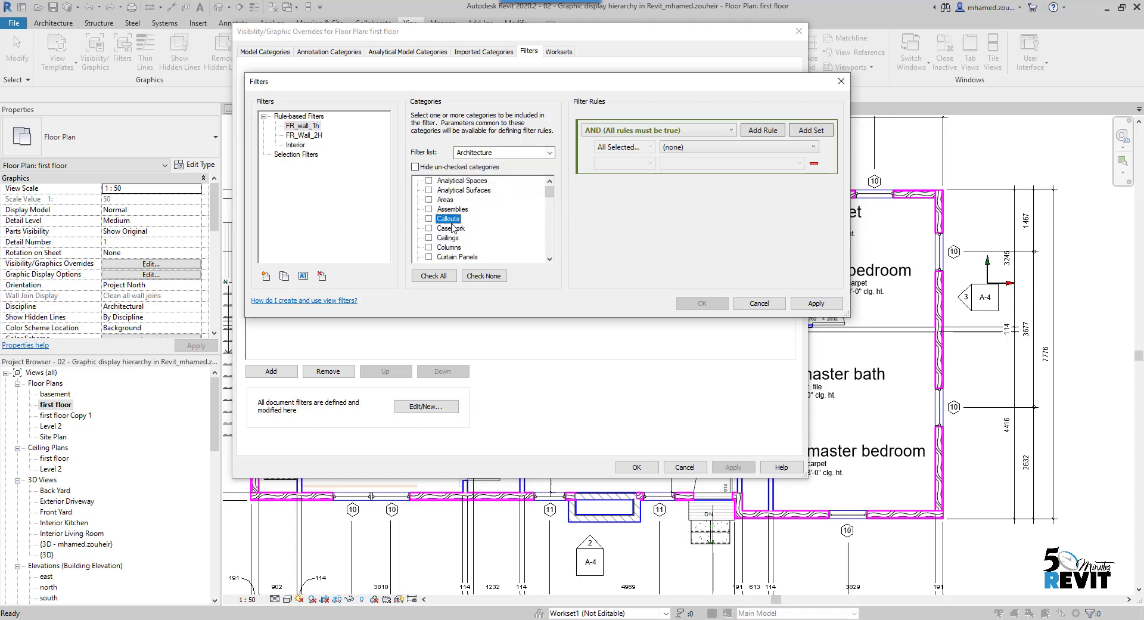
pyautogui.press('w')
pyautogui.click(428, 248)
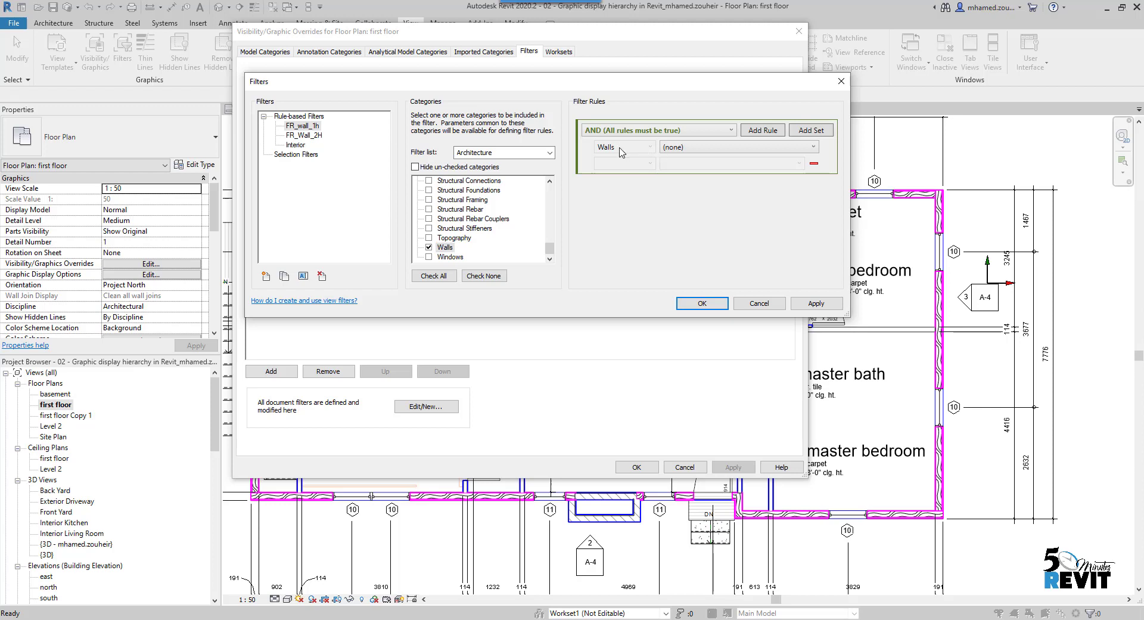
# - Define the FR_wall_1h rule so that the walls' Fire Rating equals 1h, apply it and confirm the filter definitions
pyautogui.click(700, 149)
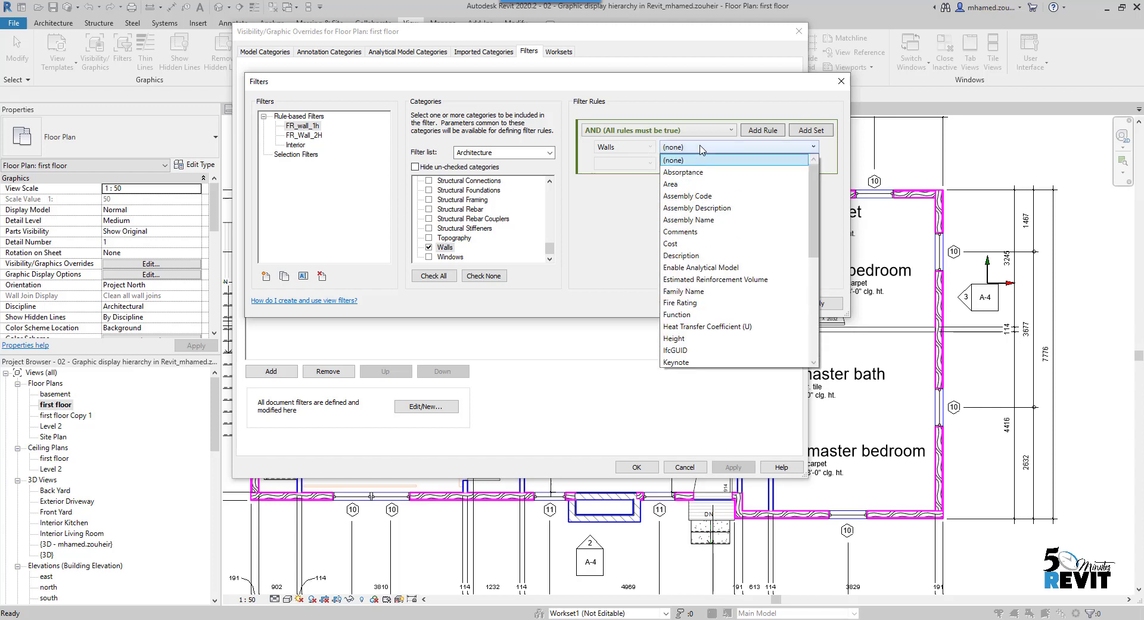
pyautogui.click(692, 305)
pyautogui.click(649, 163)
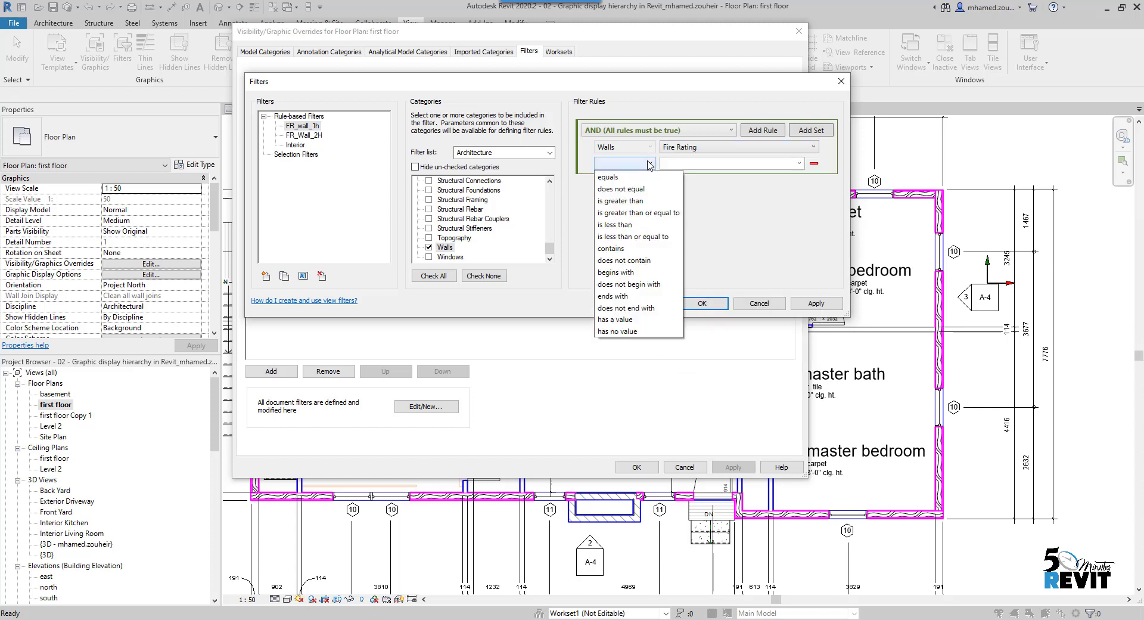
pyautogui.click(608, 177)
pyautogui.click(799, 164)
pyautogui.write('1h')
pyautogui.press('Return')
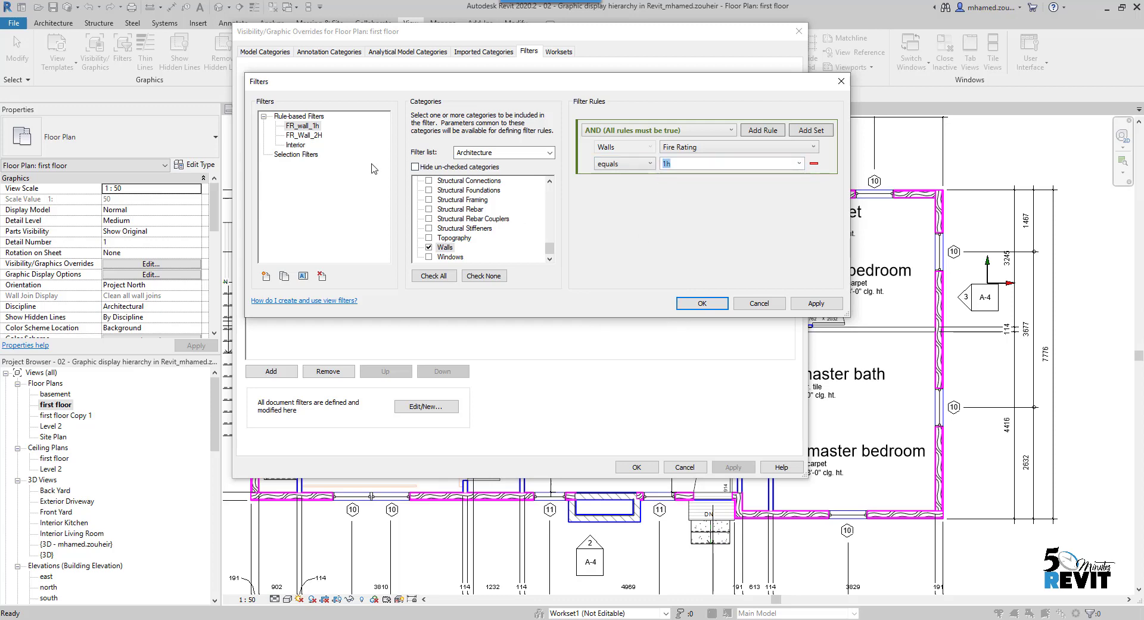
pyautogui.click(797, 304)
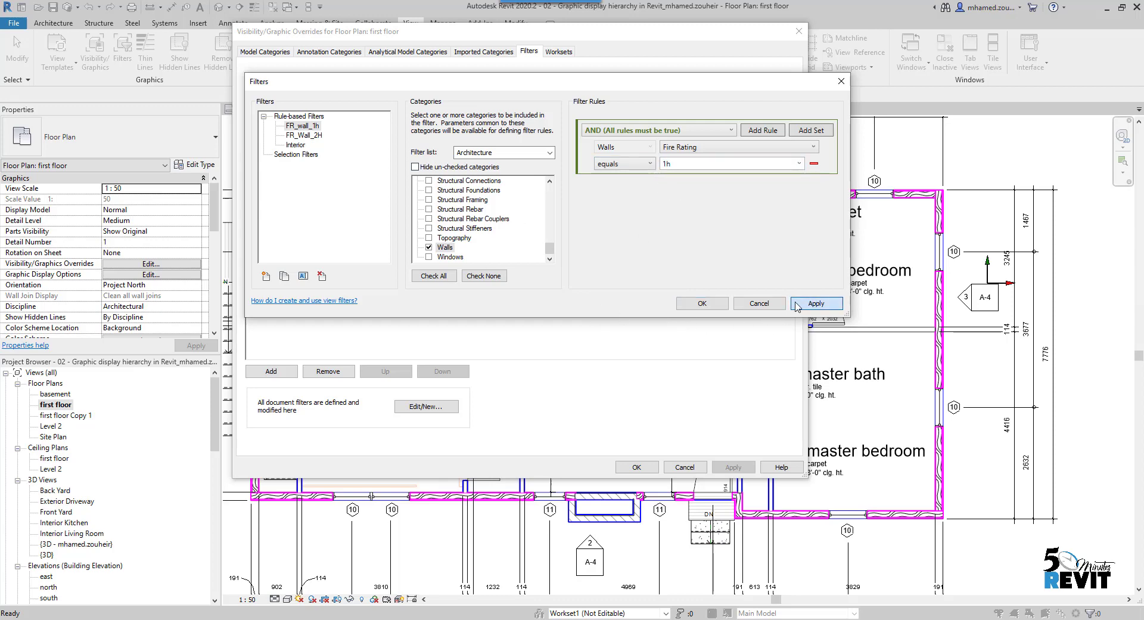
pyautogui.click(702, 305)
pyautogui.click(645, 469)
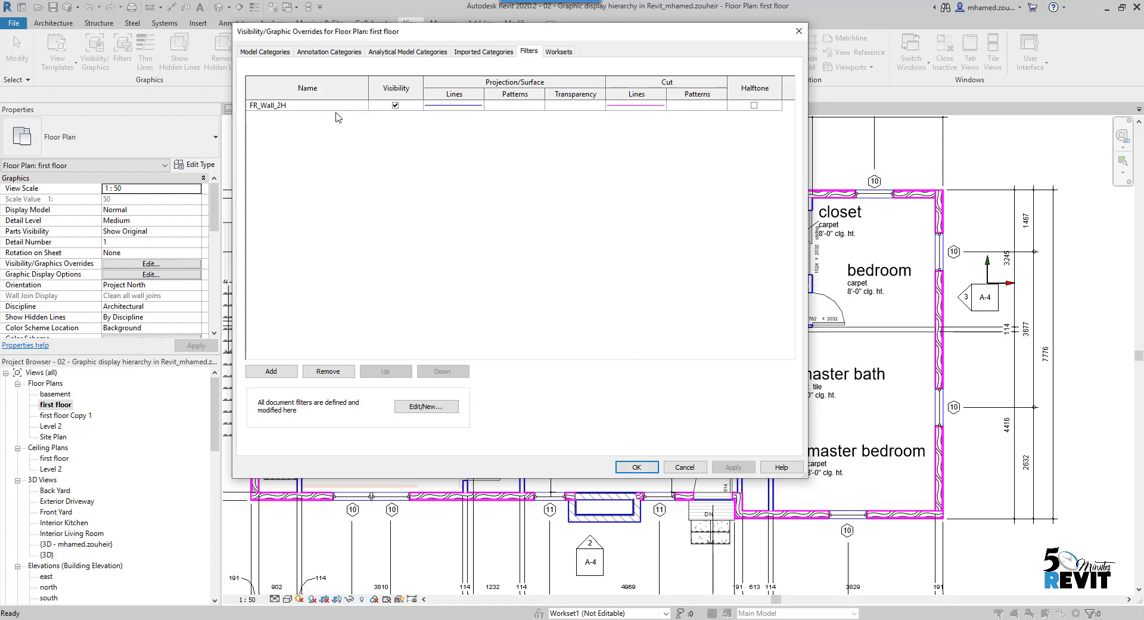
# - Add the FR_wall_1h filter to the first floor plan's view filters
pyautogui.click(272, 372)
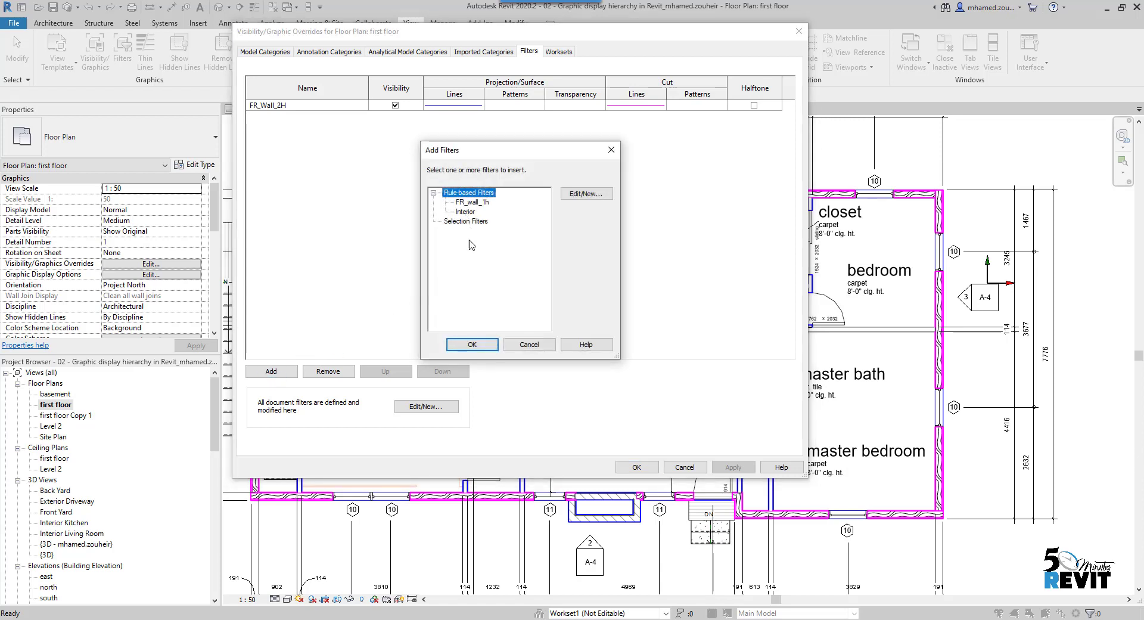
pyautogui.click(472, 202)
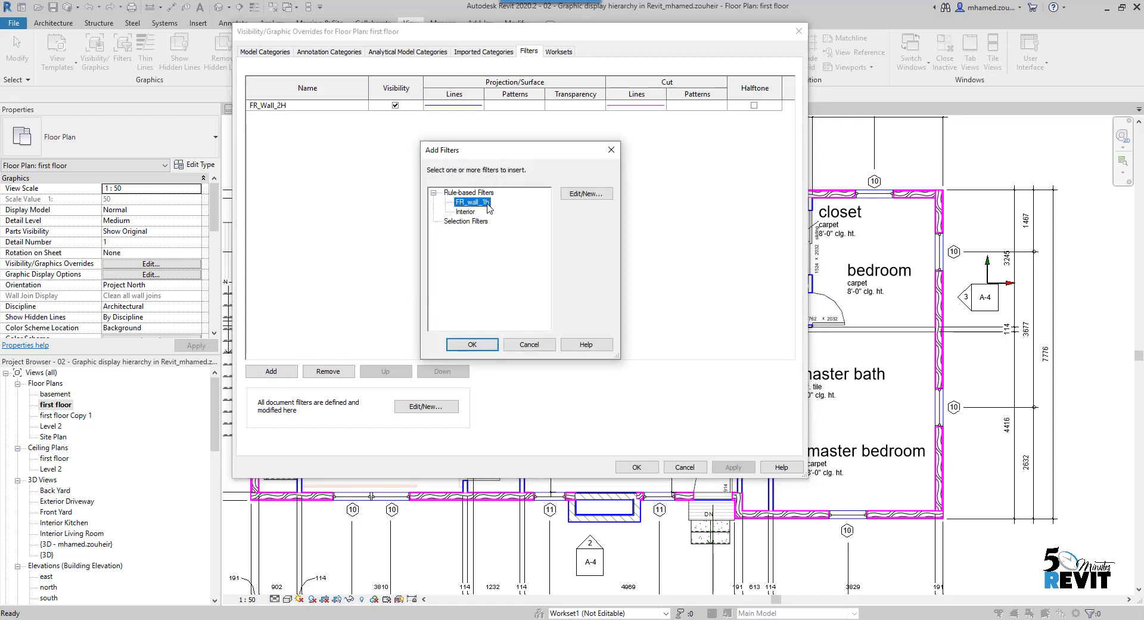
pyautogui.click(464, 345)
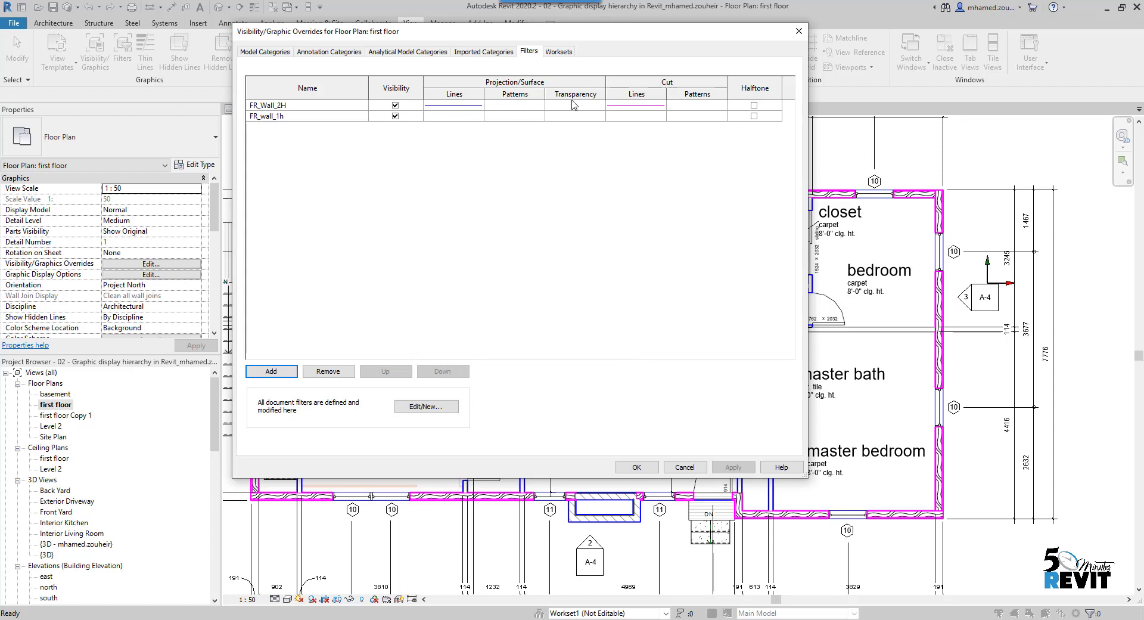
# - Clear the projection line and cut line overrides of the FR_Wall_2H filter
pyautogui.click(460, 109)
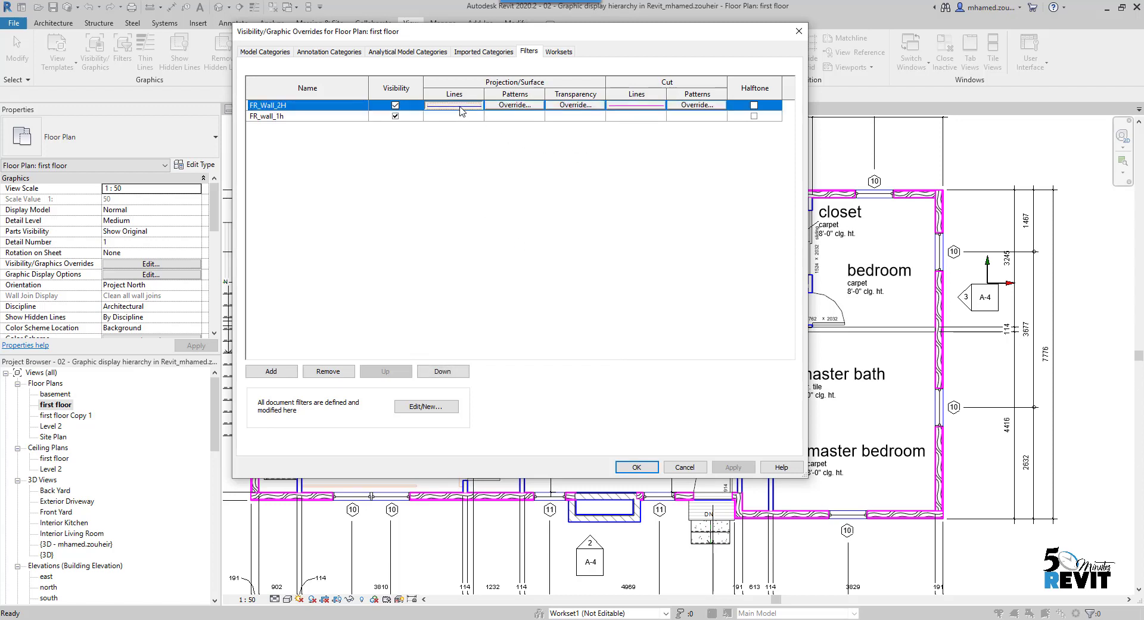
pyautogui.click(459, 109)
pyautogui.click(430, 300)
pyautogui.click(550, 298)
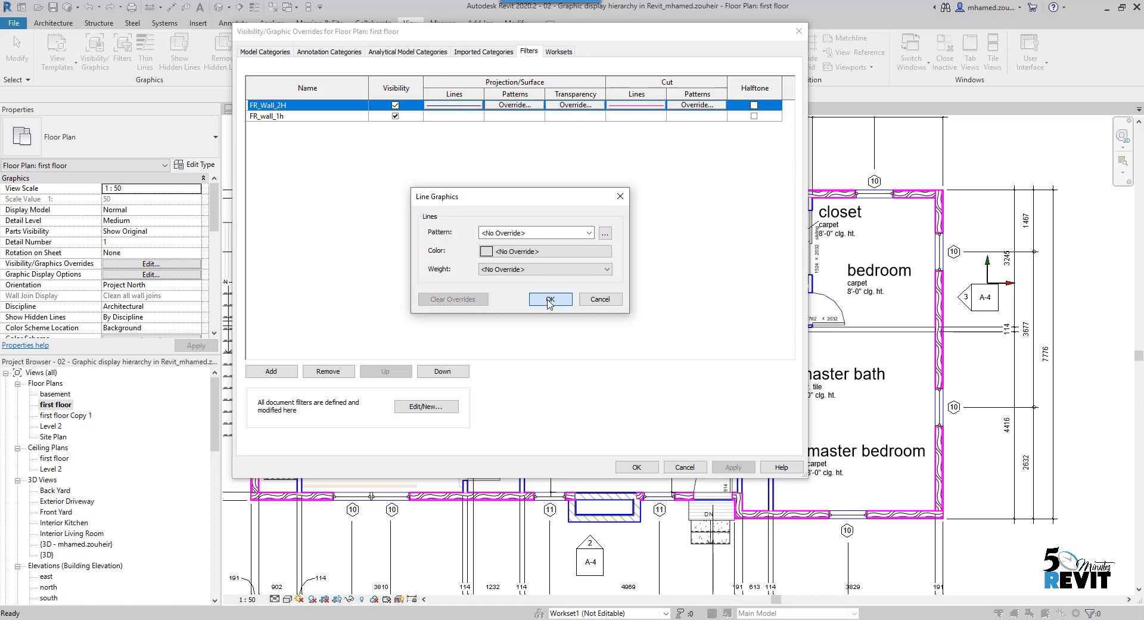
pyautogui.click(646, 106)
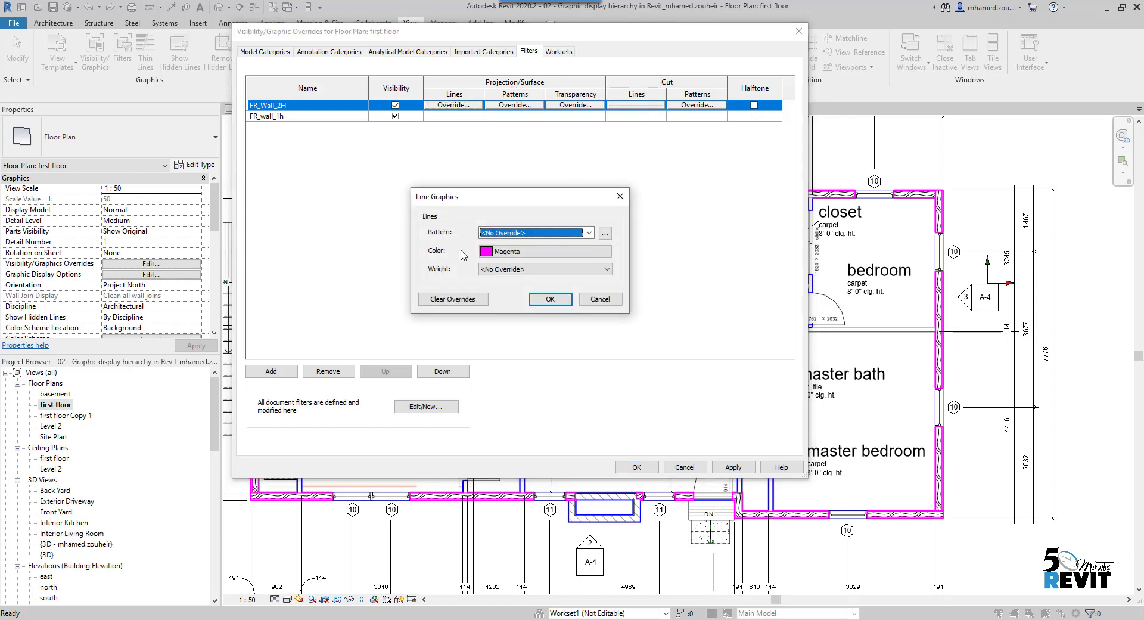
pyautogui.click(549, 299)
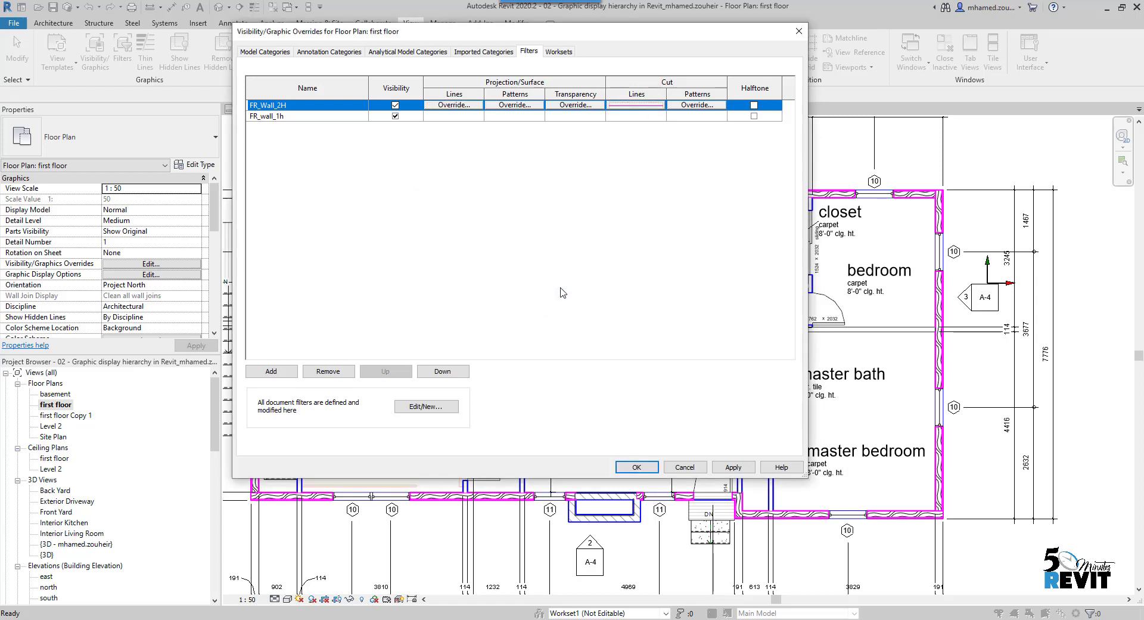
pyautogui.click(698, 105)
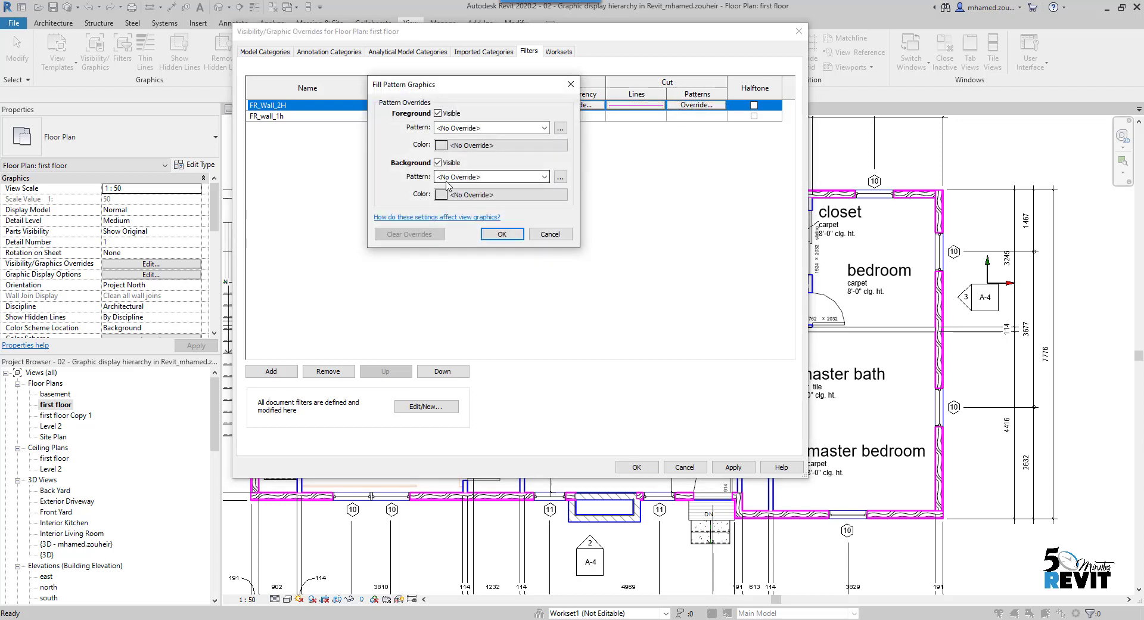
pyautogui.click(502, 234)
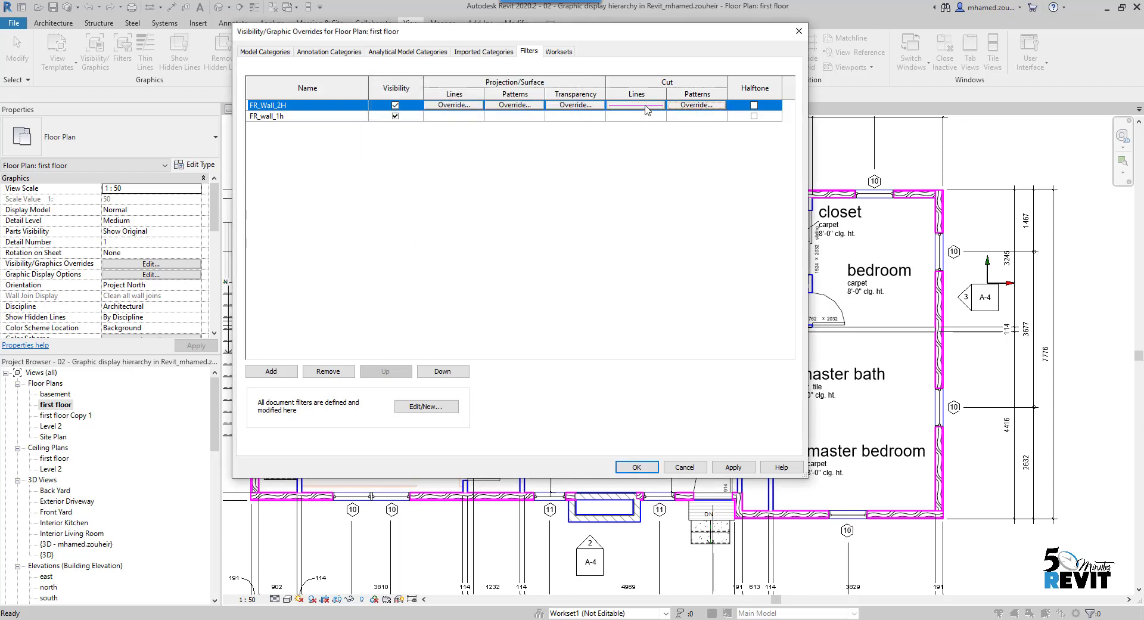
pyautogui.click(647, 109)
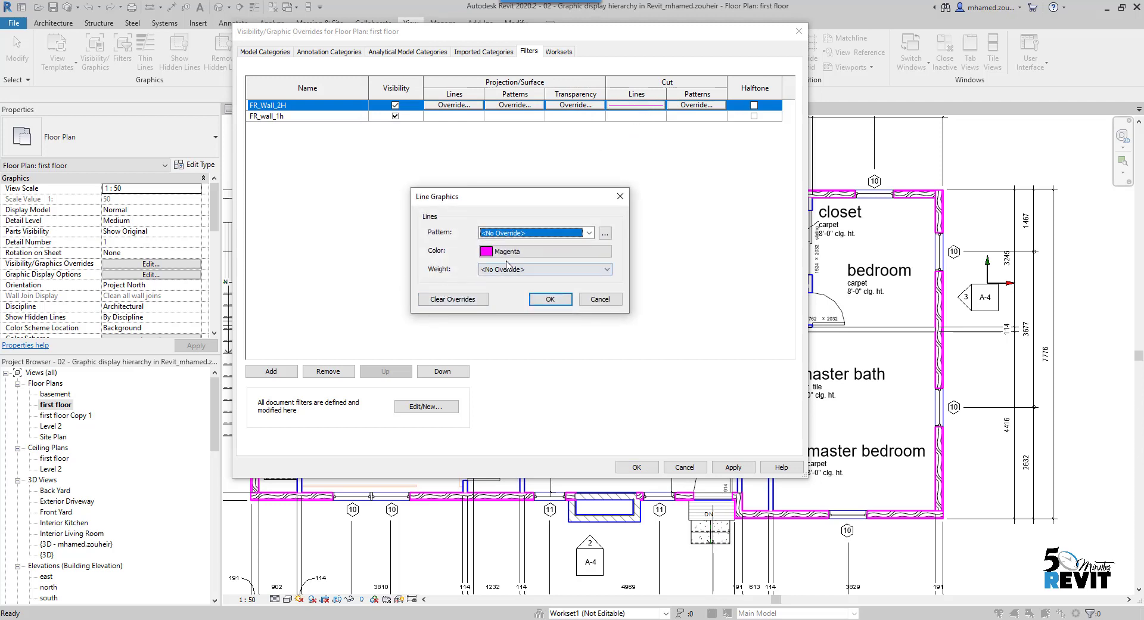
pyautogui.click(457, 299)
pyautogui.click(539, 301)
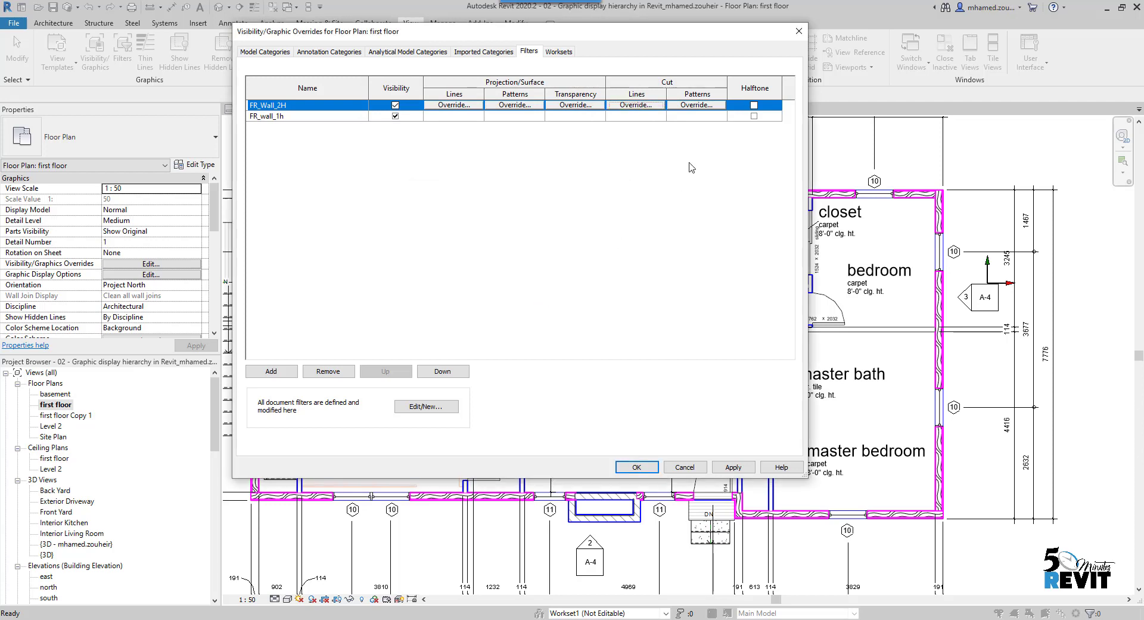
# - Override the FR_Wall_2H filter's cut foreground pattern with a red solid fill
pyautogui.click(701, 107)
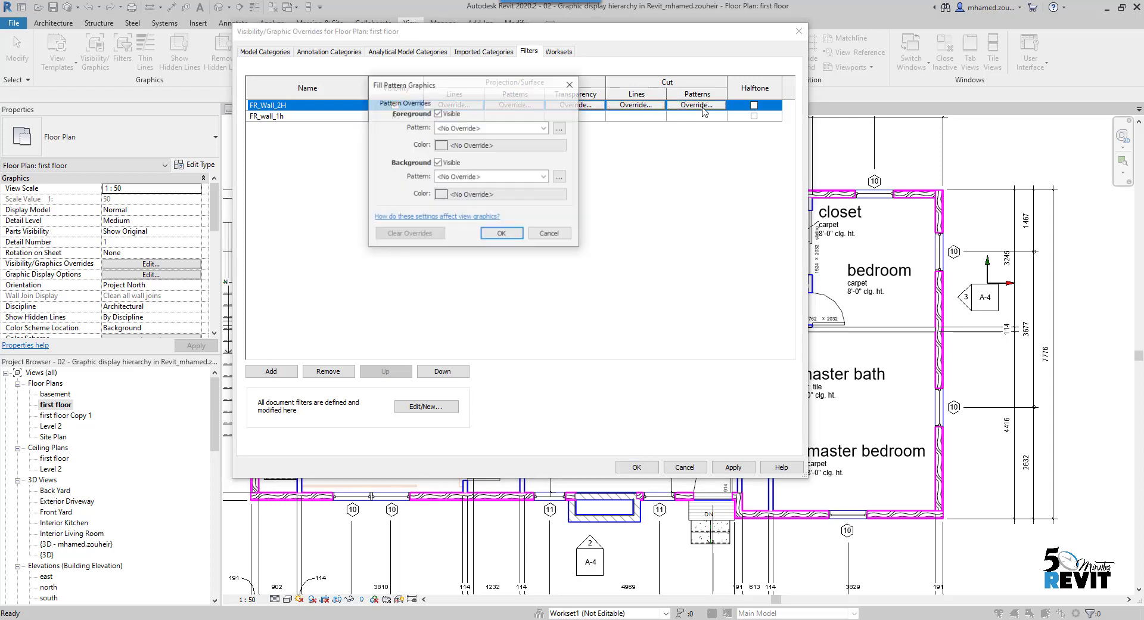
pyautogui.click(492, 145)
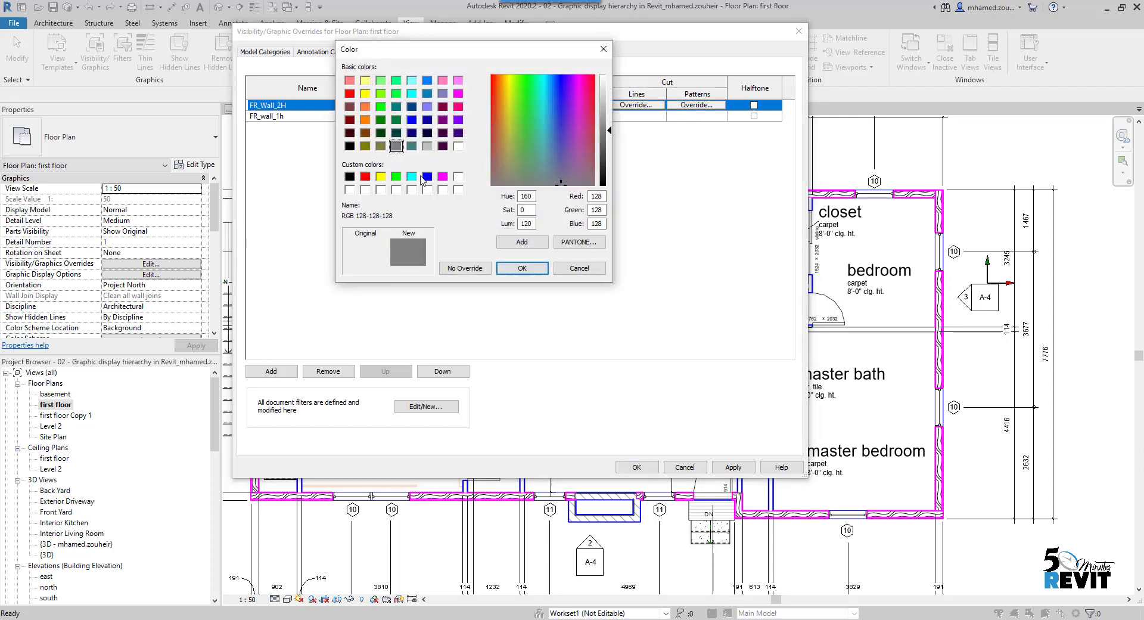
pyautogui.click(350, 94)
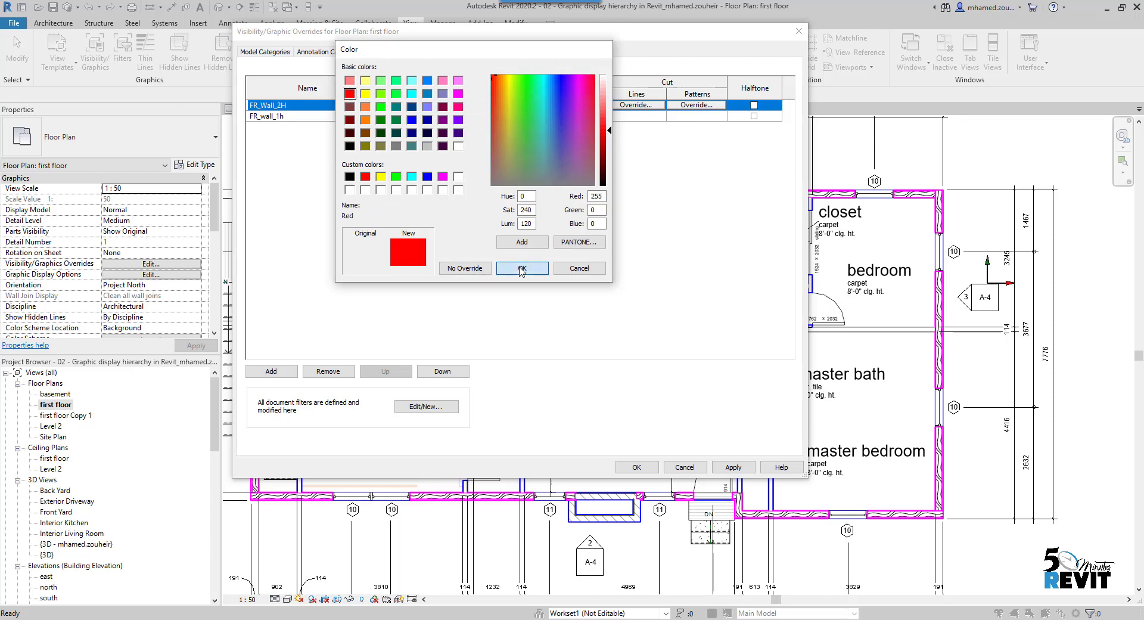
pyautogui.click(522, 268)
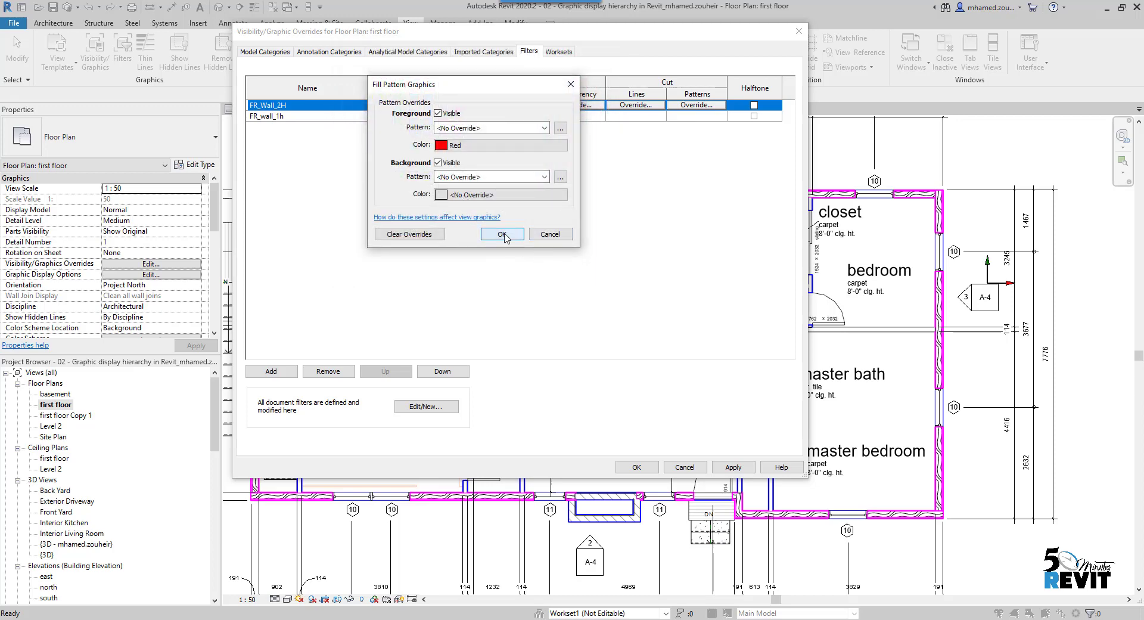
pyautogui.click(510, 128)
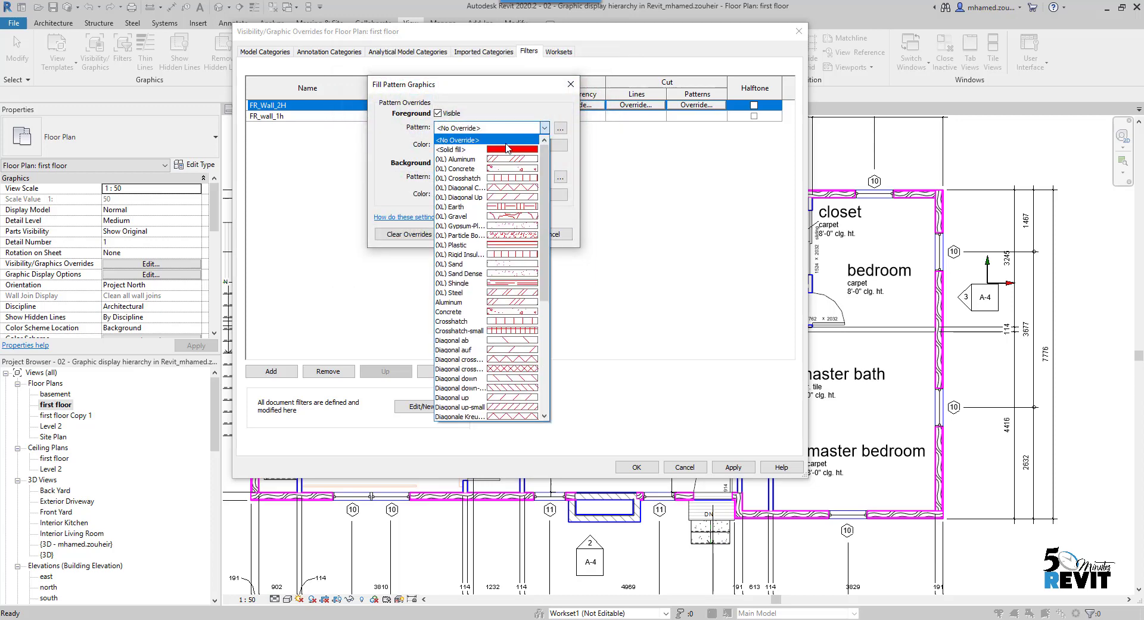
pyautogui.click(506, 148)
pyautogui.click(502, 234)
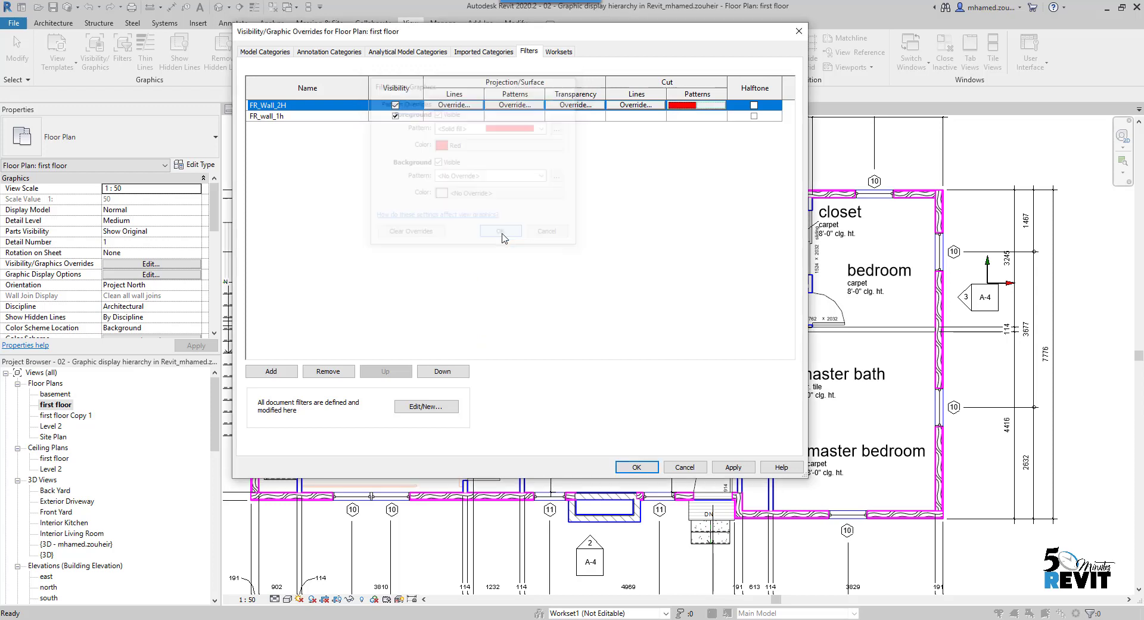
# - Override the FR_Wall_2H filter's cut line colour with red
pyautogui.click(637, 106)
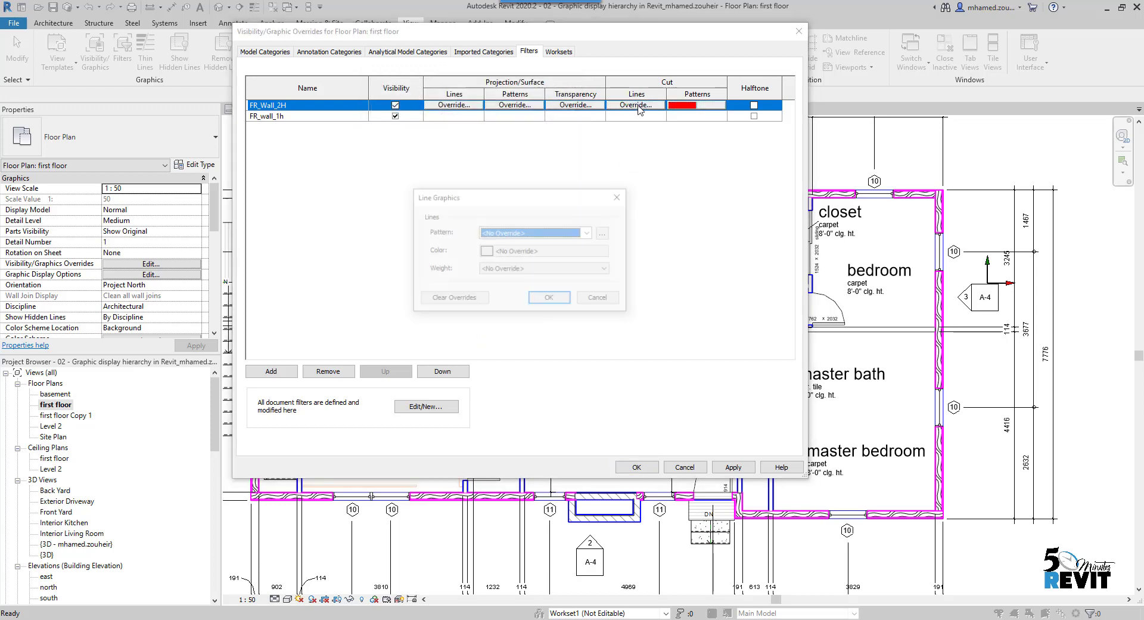
pyautogui.click(544, 249)
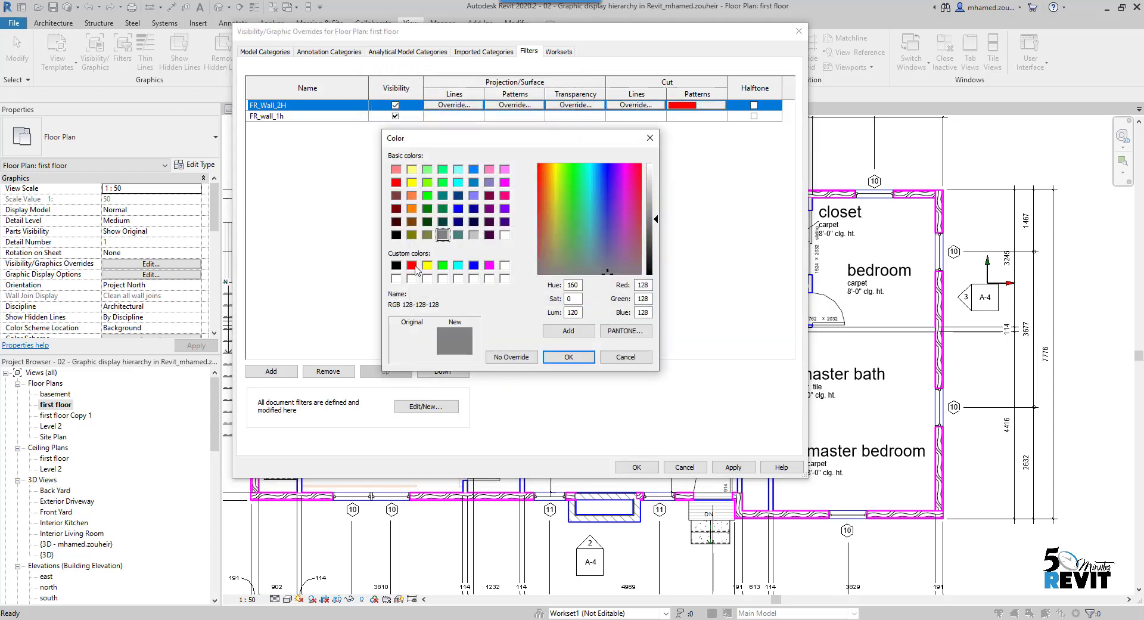
pyautogui.click(411, 265)
pyautogui.click(569, 356)
pyautogui.click(550, 300)
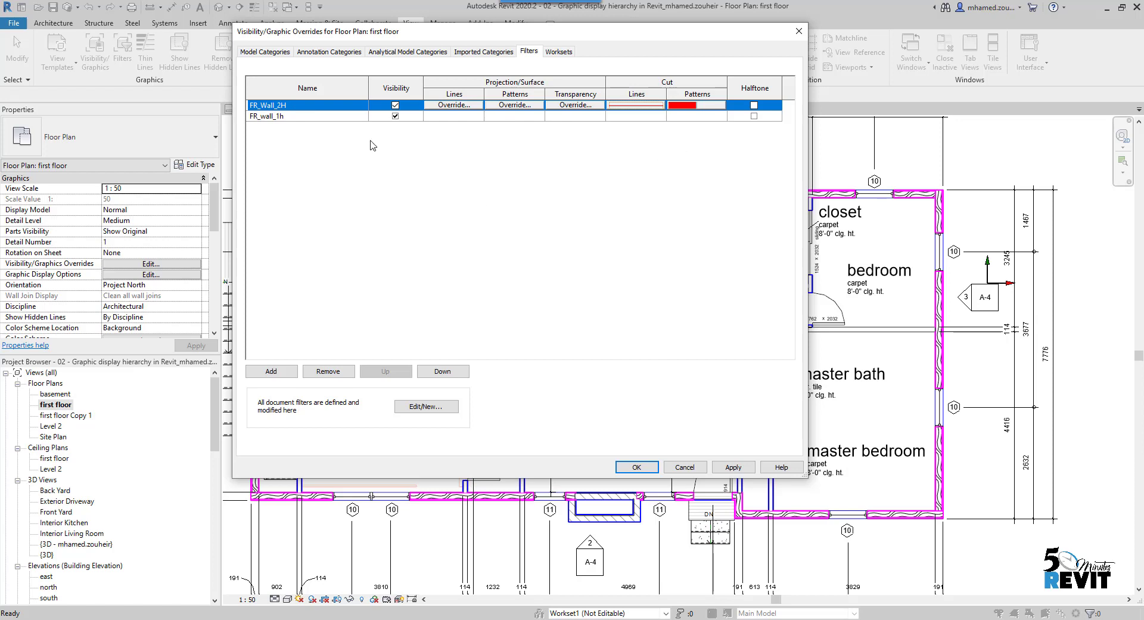
# - Override the FR_wall_1h filter's cut foreground pattern with a green solid fill, RGB 000-128-064
pyautogui.click(290, 117)
pyautogui.click(697, 116)
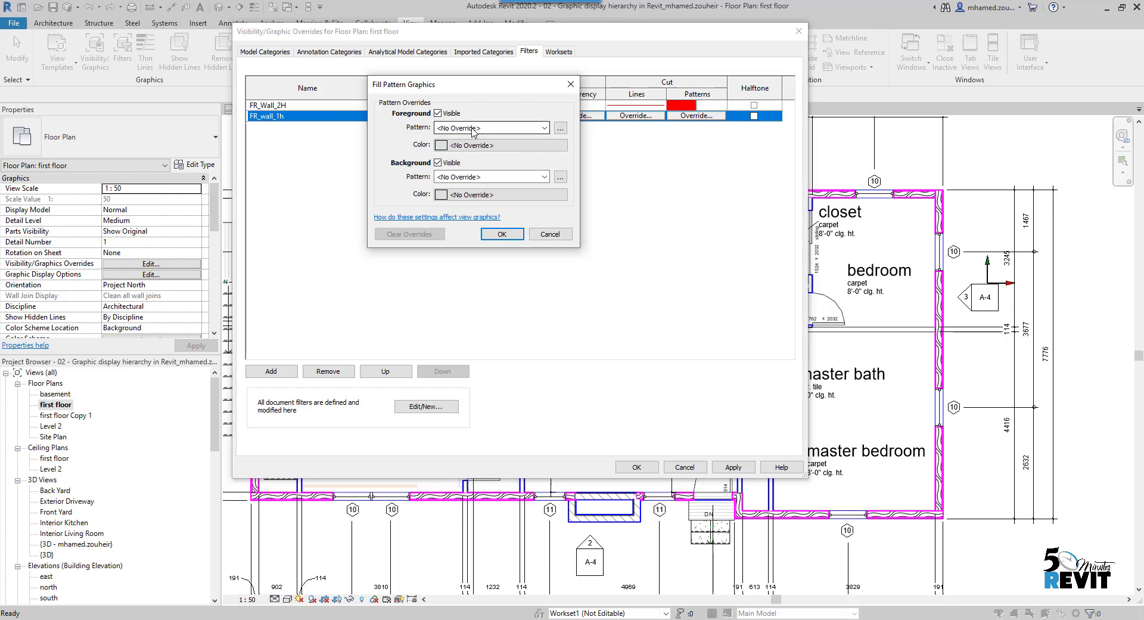
pyautogui.click(473, 129)
pyautogui.click(469, 147)
pyautogui.click(462, 144)
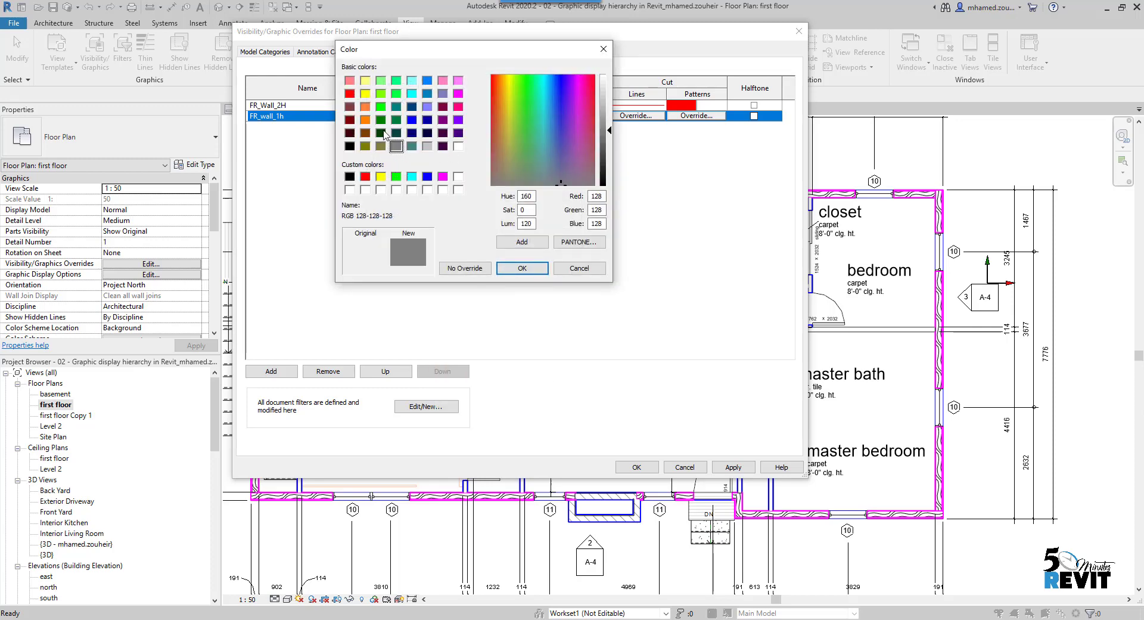
pyautogui.click(395, 120)
pyautogui.click(522, 267)
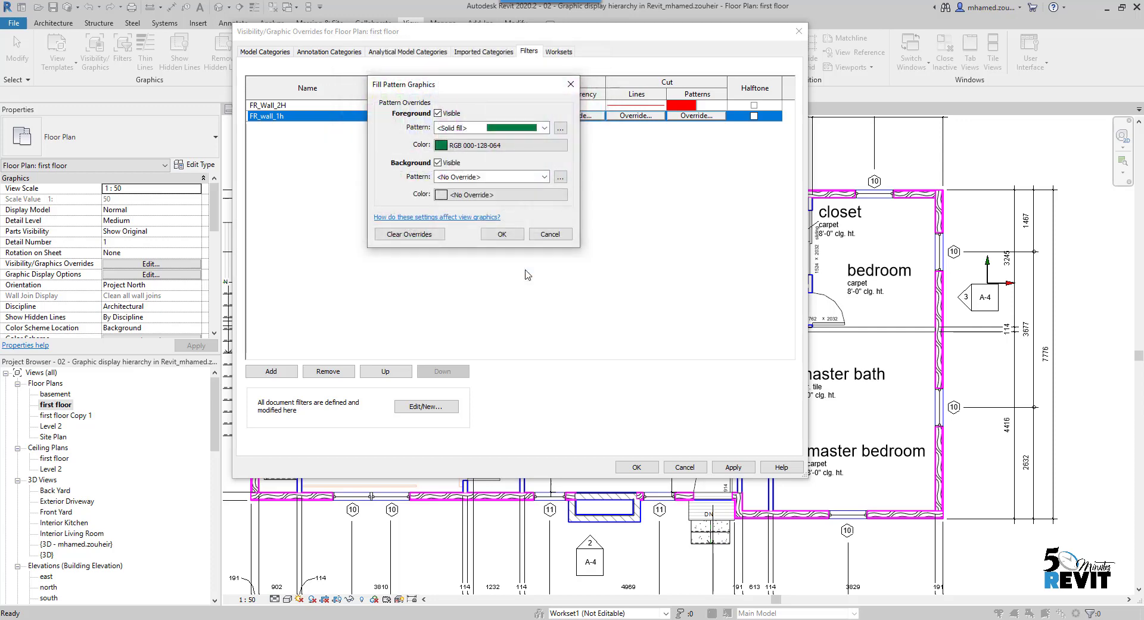
pyautogui.click(502, 233)
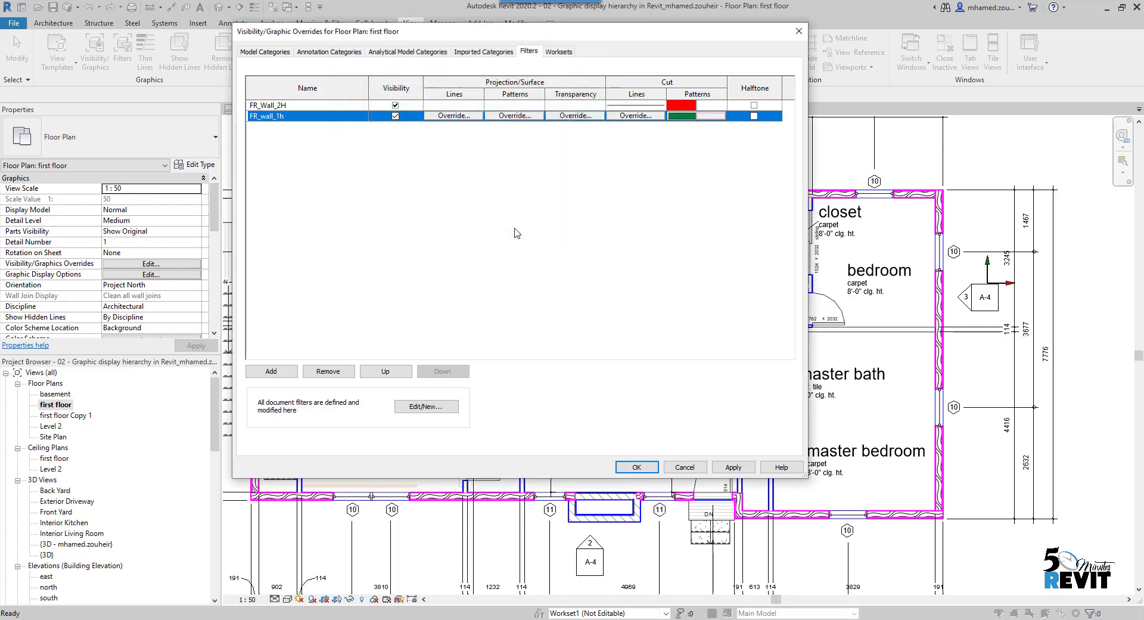
# - Override the FR_wall_1h filter's cut line colour with green, RGB 000-128-000, and apply the filter overrides to the plan
pyautogui.click(635, 117)
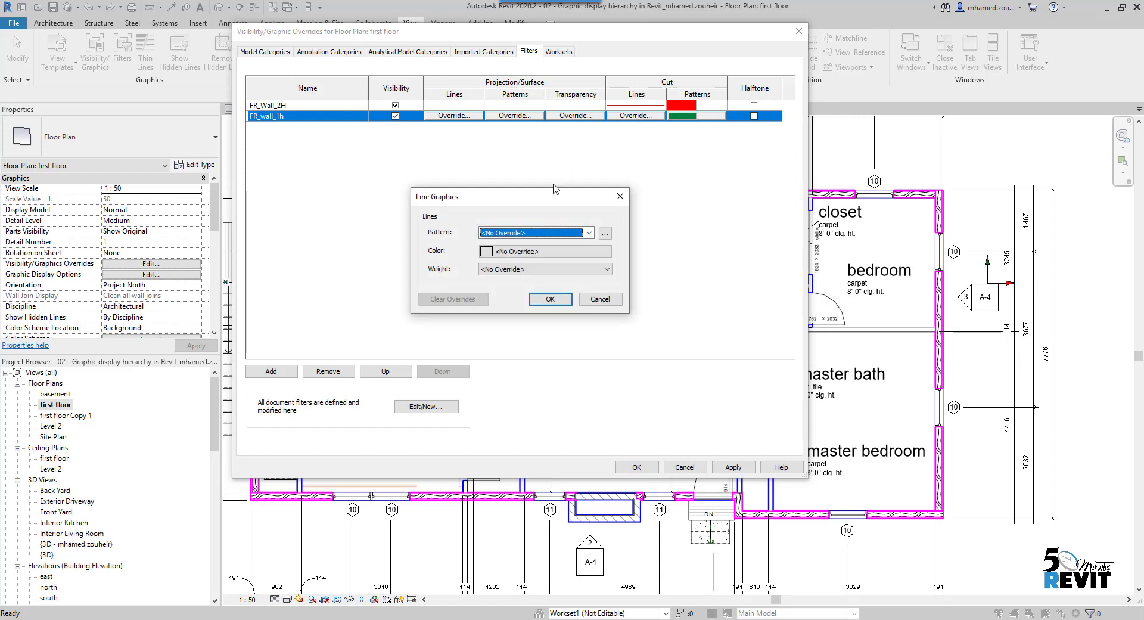
pyautogui.click(528, 253)
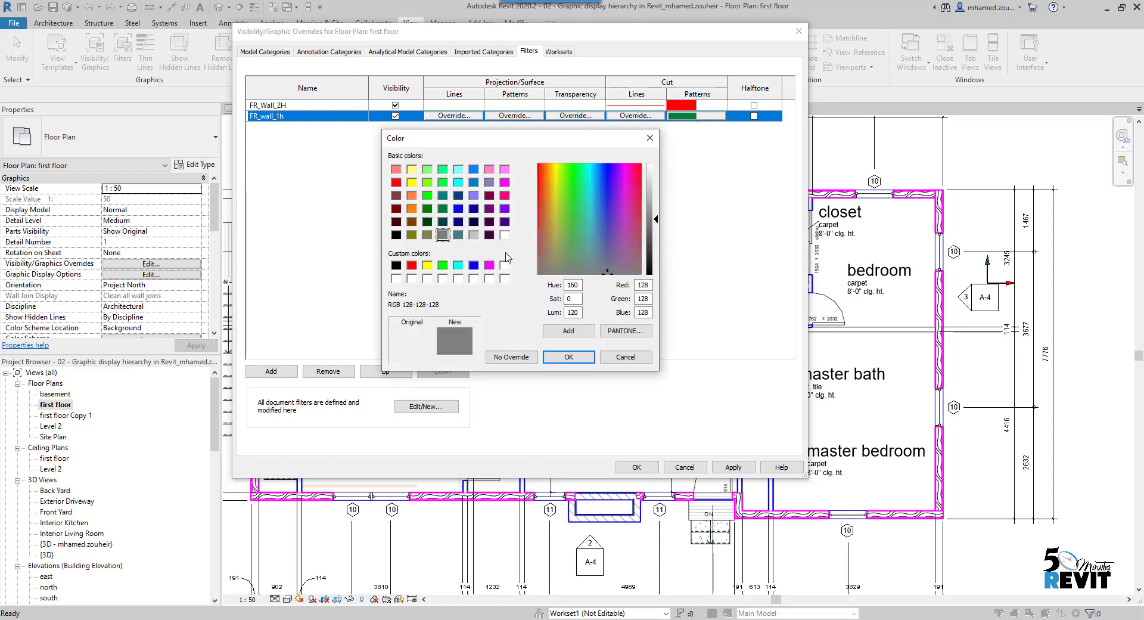
pyautogui.click(427, 208)
pyautogui.click(555, 356)
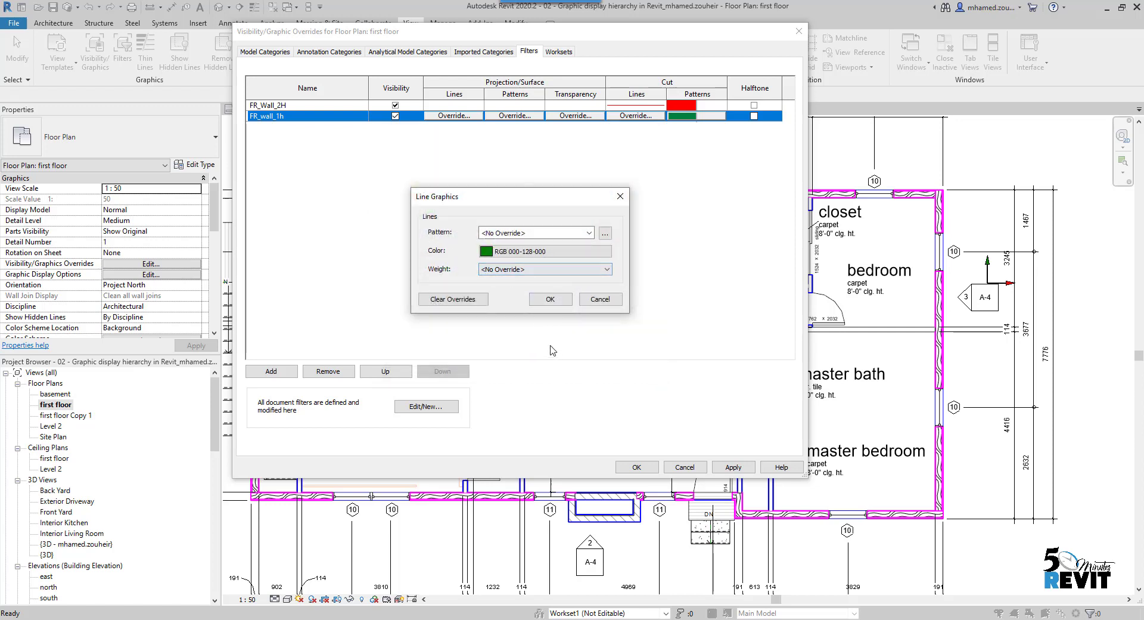
pyautogui.click(550, 299)
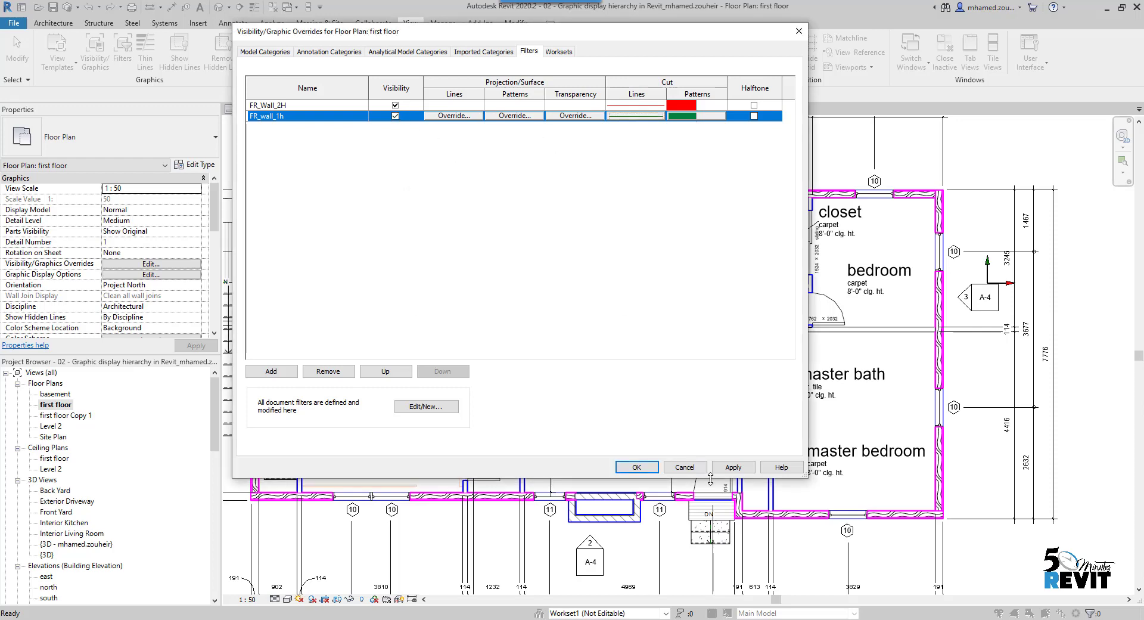
pyautogui.click(643, 469)
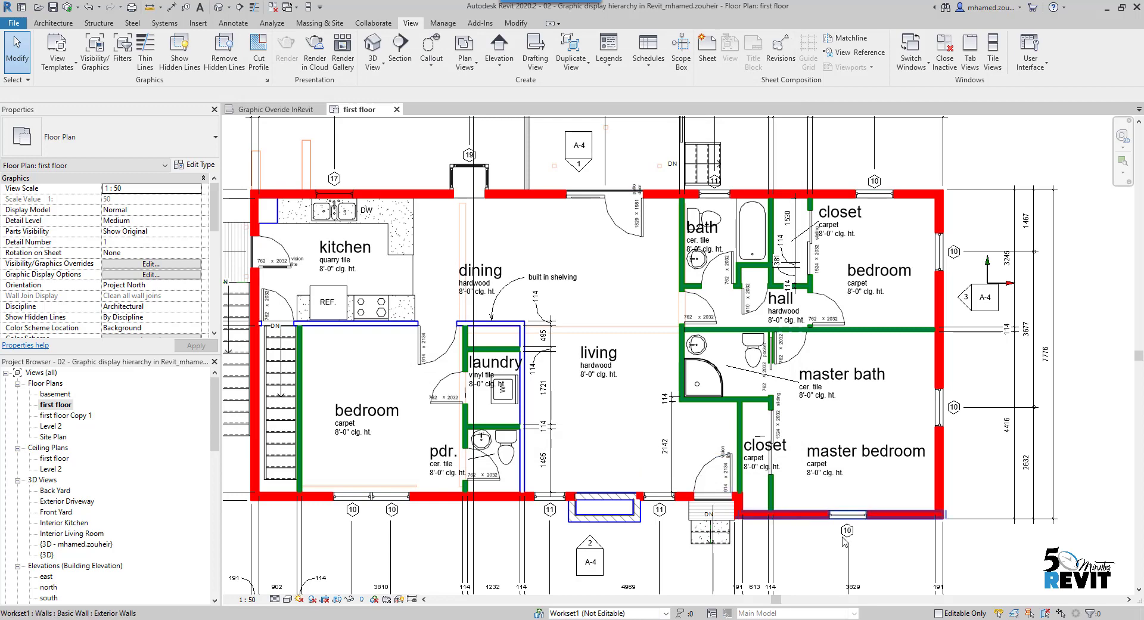
# - Check the fire rating in the type properties of the interior wall between the bedroom and the master bath
pyautogui.scroll(2, 917, 366)
pyautogui.moveTo(922, 369); pyautogui.dragTo(921, 339, button='middle')
pyautogui.scroll(-2, 920, 338)
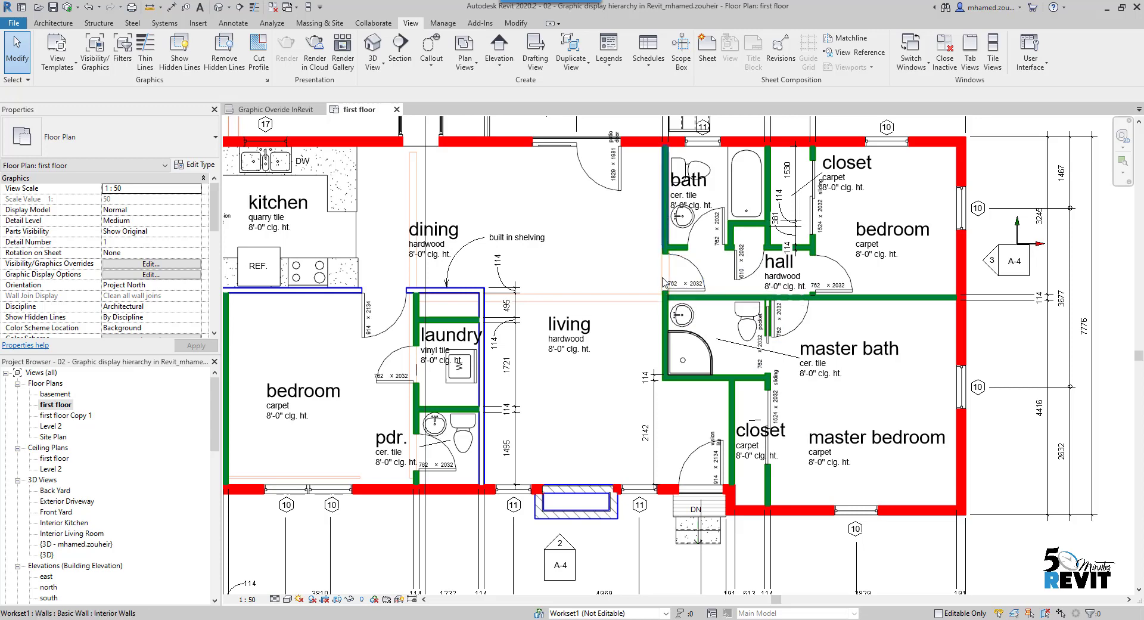
pyautogui.scroll(-2, 625, 334)
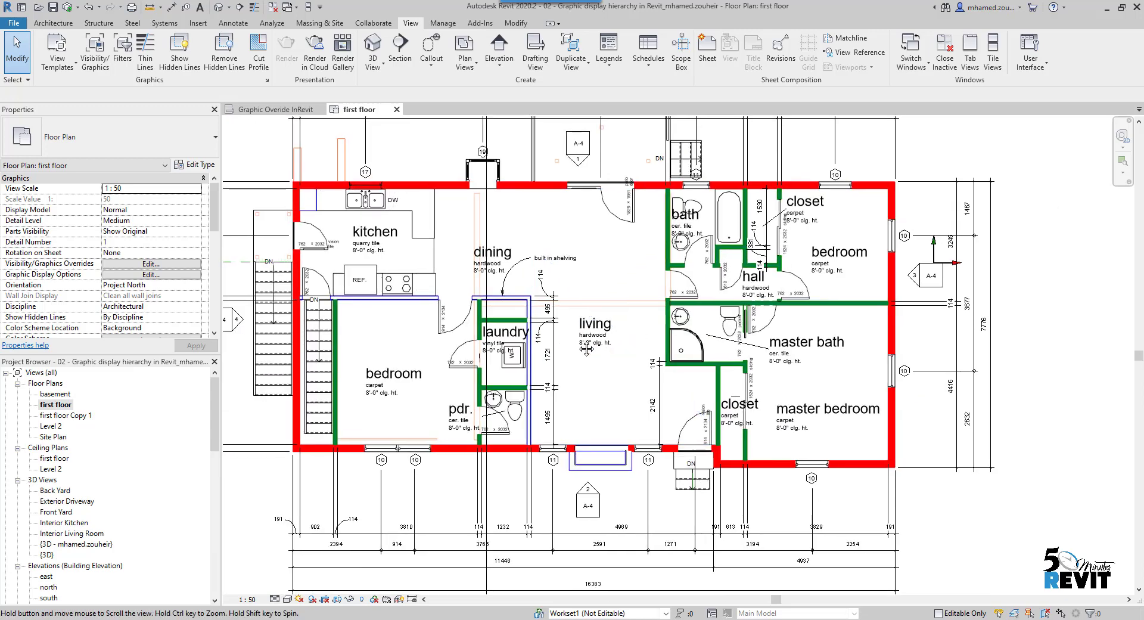
pyautogui.scroll(3, 833, 368)
pyautogui.moveTo(834, 368); pyautogui.dragTo(746, 397, button='middle')
pyautogui.click(750, 298)
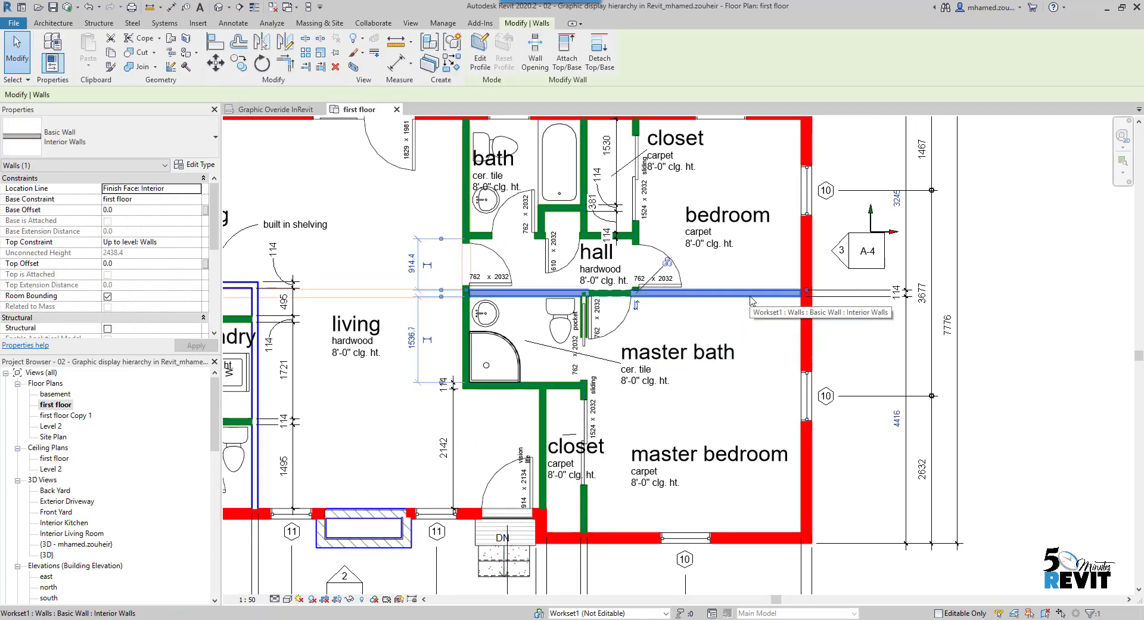
pyautogui.click(208, 167)
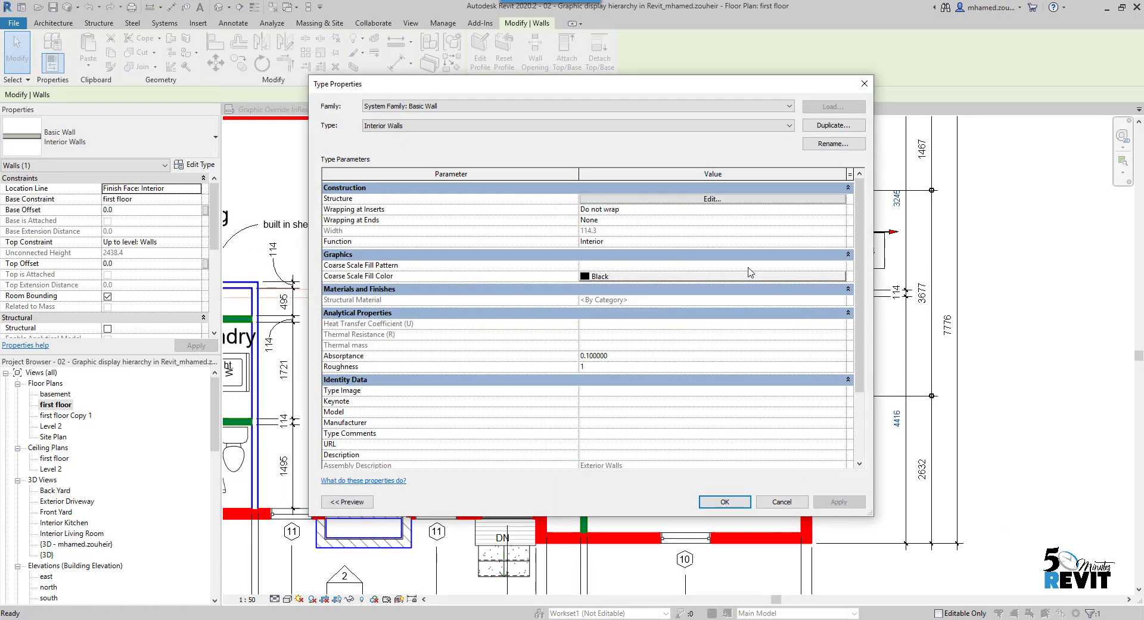
pyautogui.scroll(-3, 850, 352)
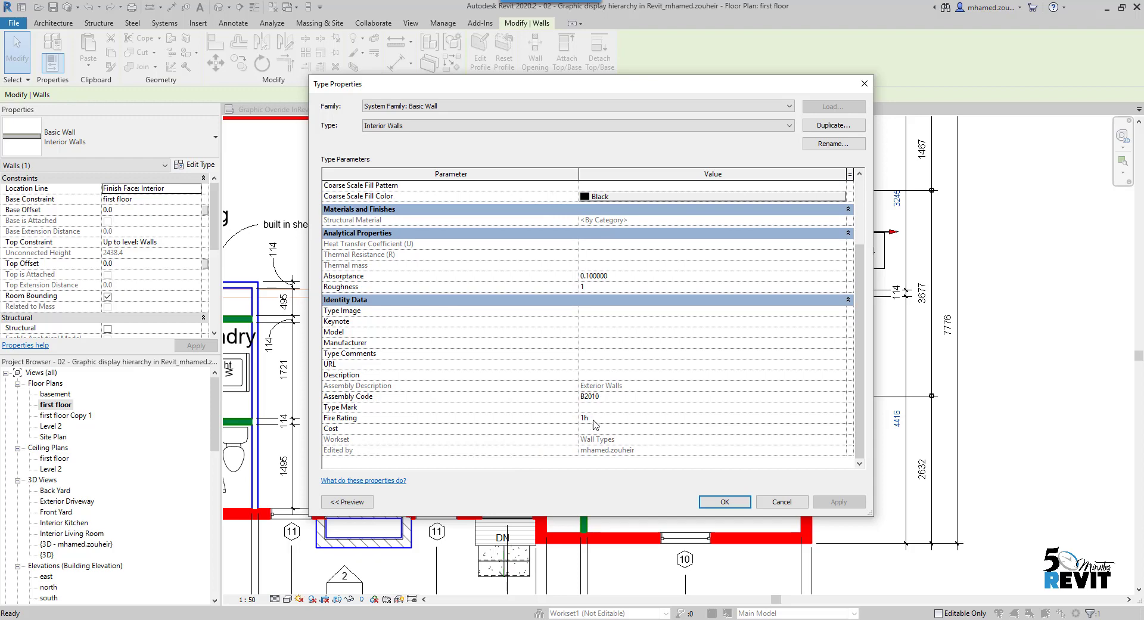
pyautogui.click(798, 506)
pyautogui.scroll(-3, 635, 416)
pyautogui.moveTo(635, 416); pyautogui.dragTo(699, 427, button='middle')
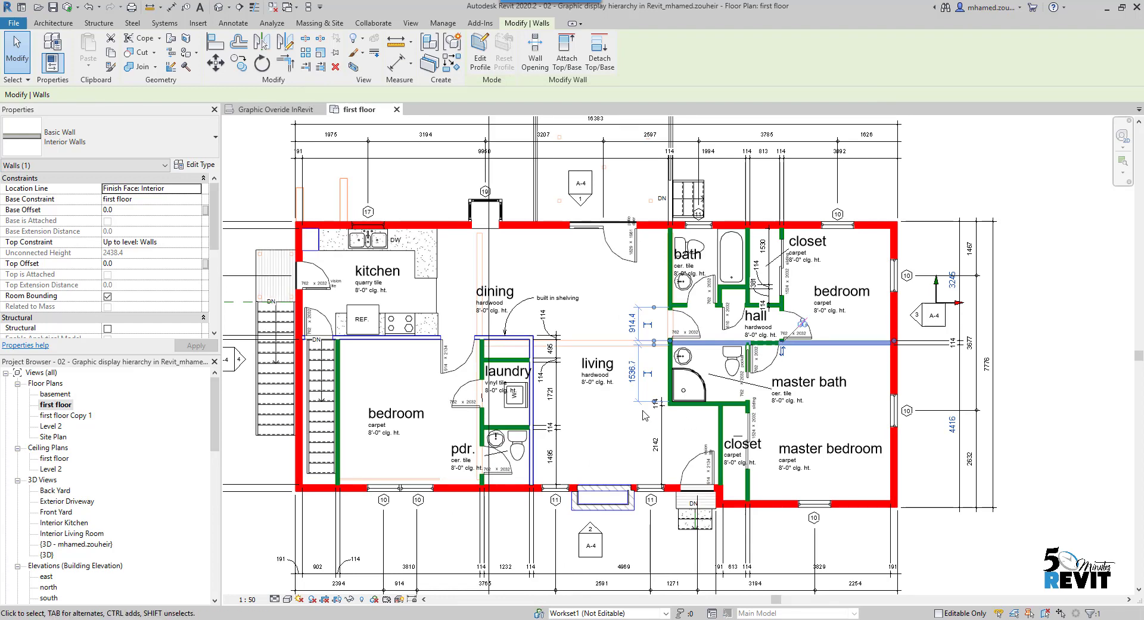